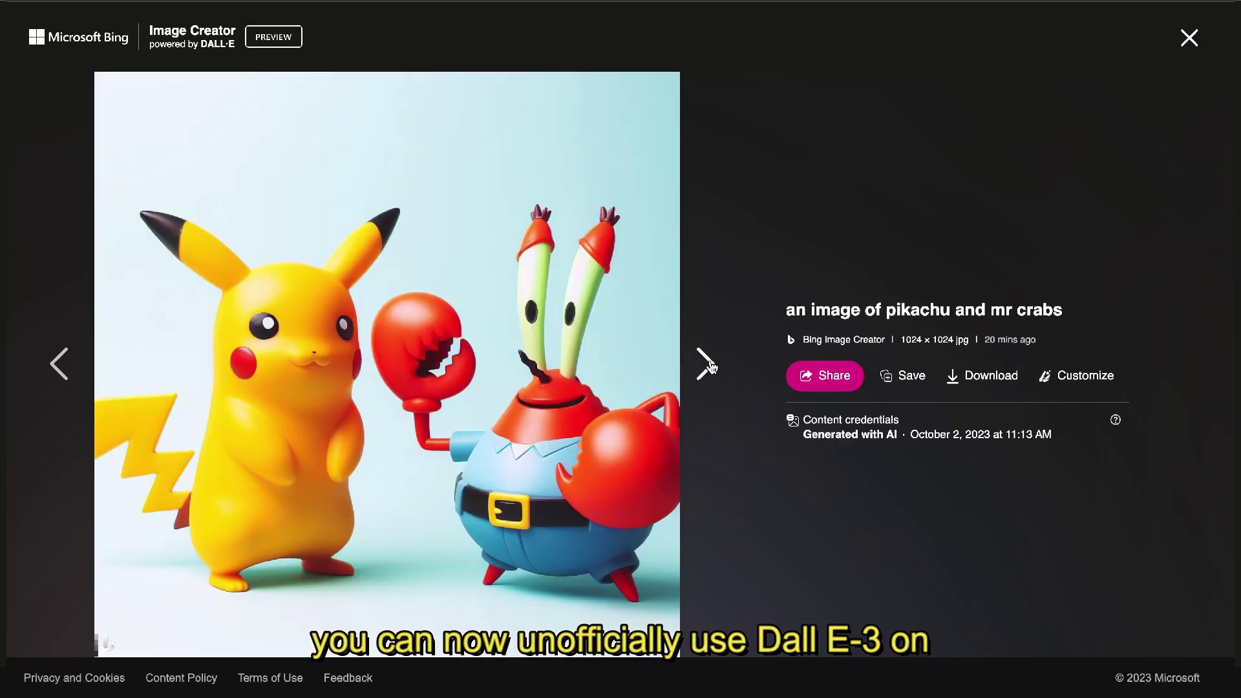
pyautogui.click(710, 364)
# - Advance through the Pikachu and Mr Crabs images, then view all four rainbow solar-system images full size
pyautogui.click(1210, 71)
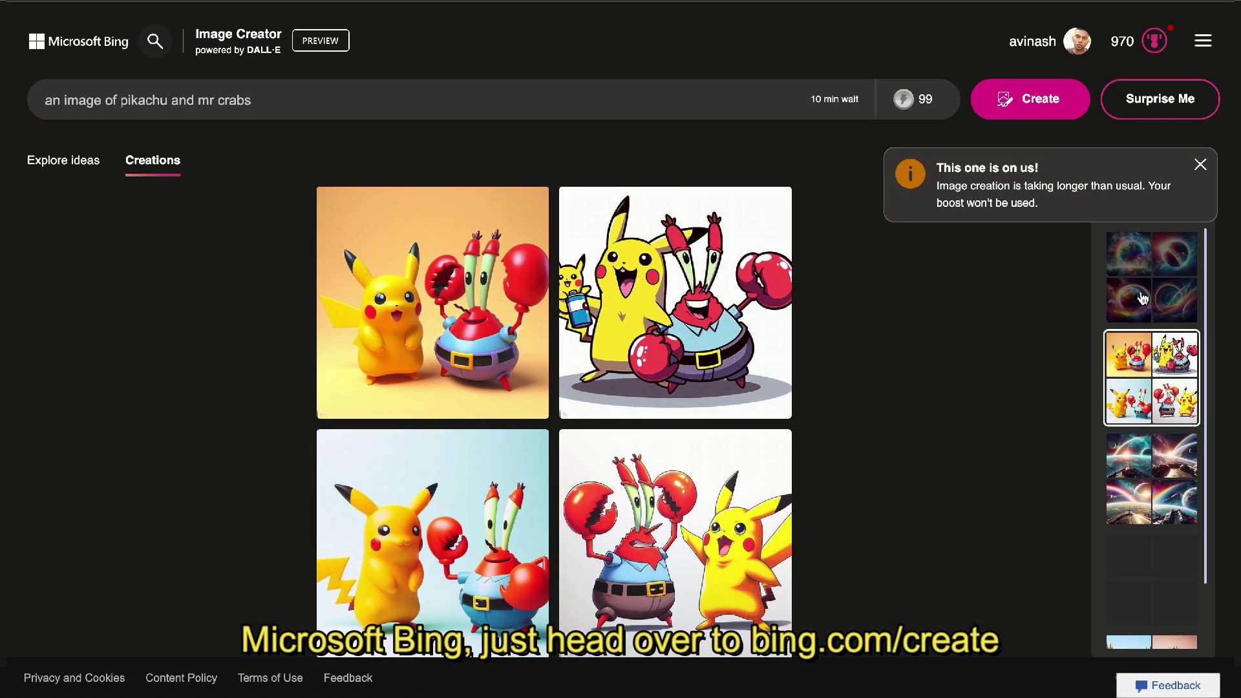
pyautogui.click(1184, 251)
pyautogui.click(435, 319)
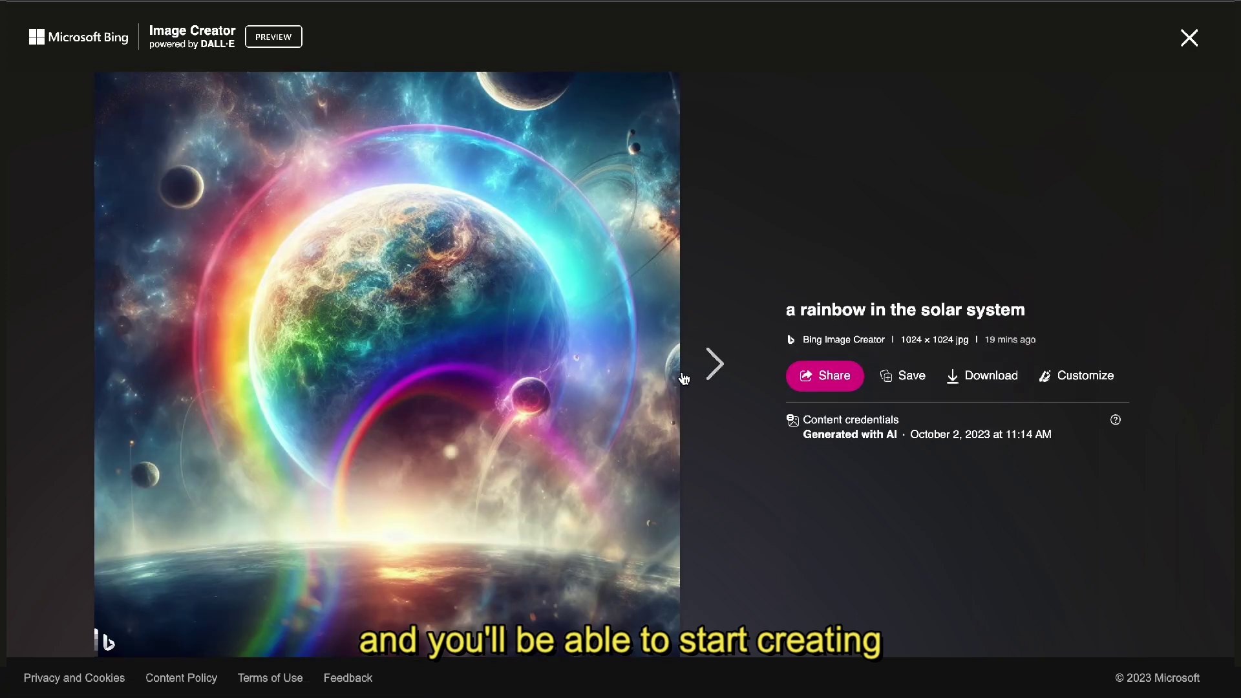
pyautogui.click(709, 365)
pyautogui.click(708, 366)
pyautogui.click(708, 365)
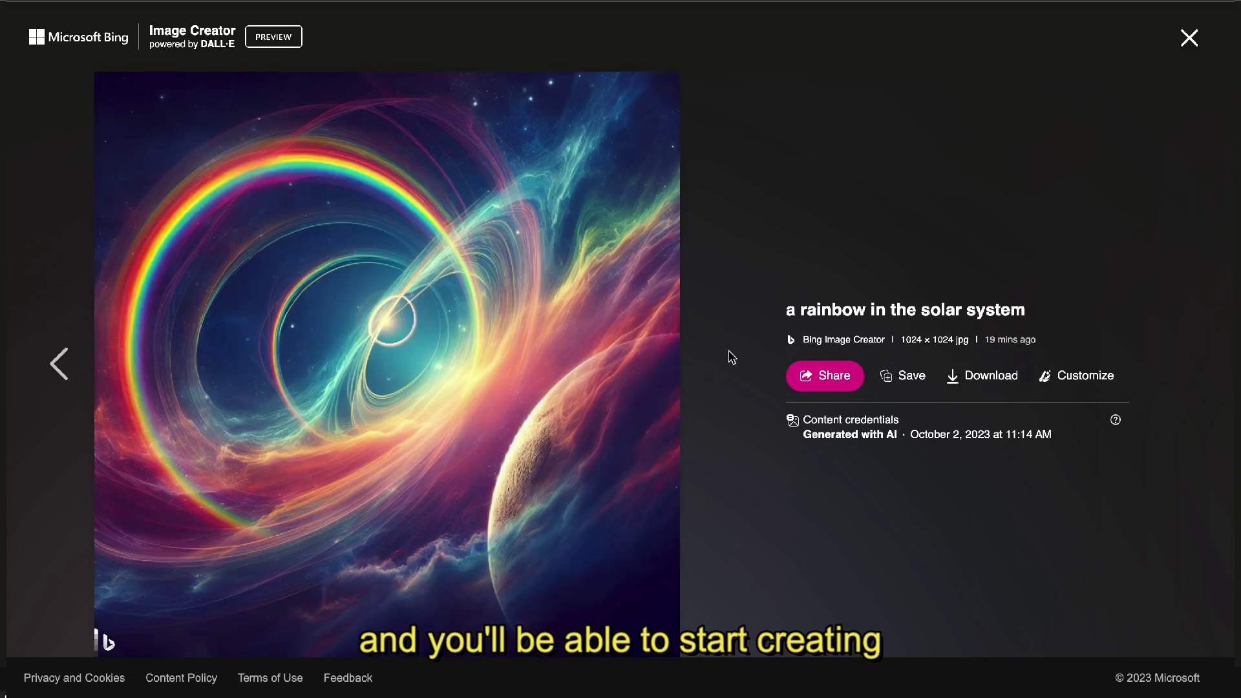
pyautogui.click(1189, 38)
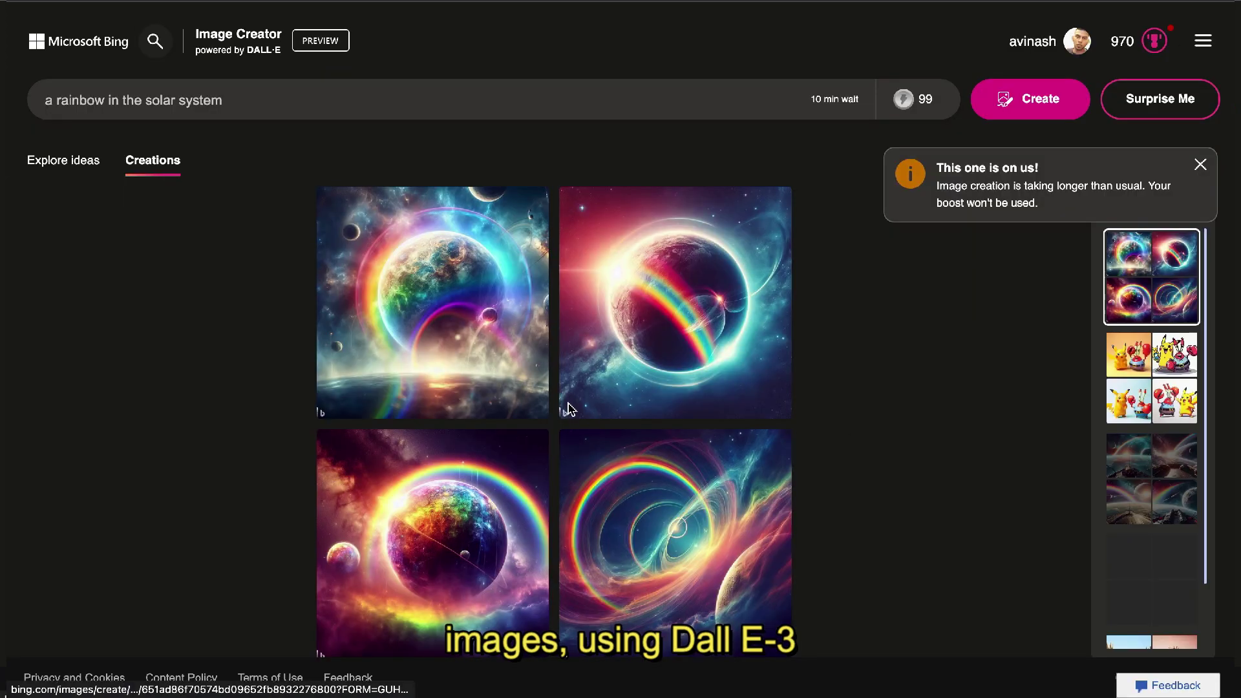
# - Bring up the spaceship rainbow set and view its first two images full size
pyautogui.click(1151, 479)
pyautogui.click(537, 330)
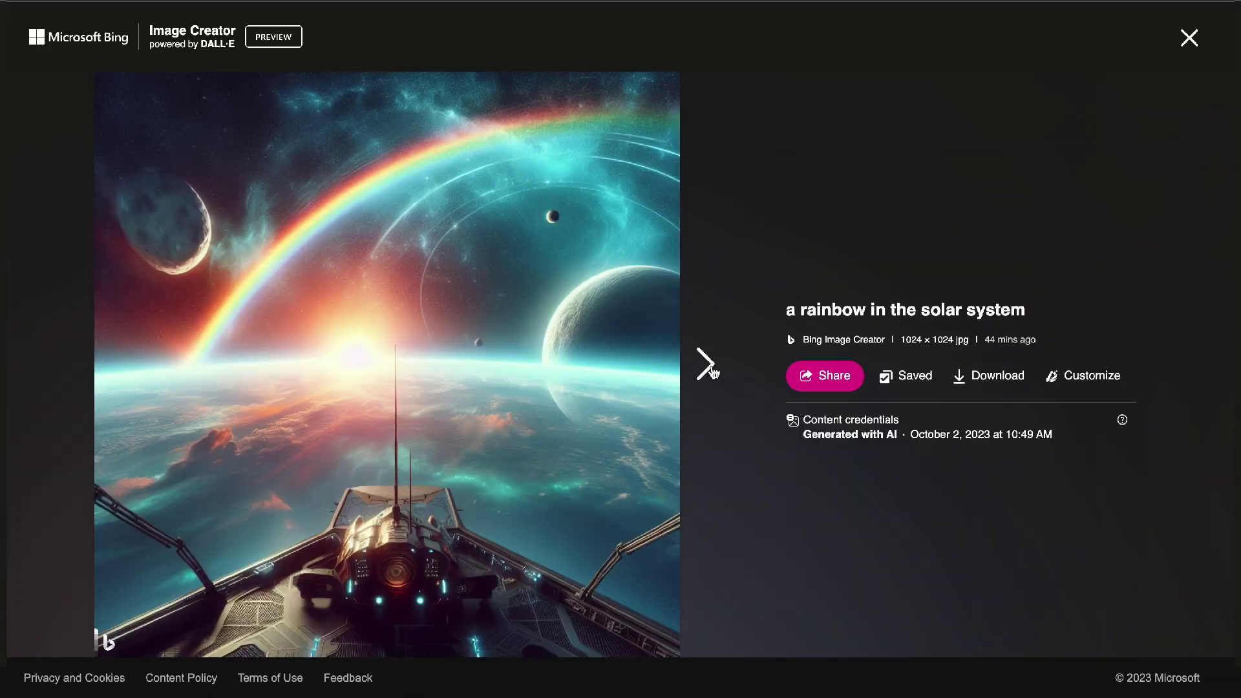
pyautogui.click(709, 364)
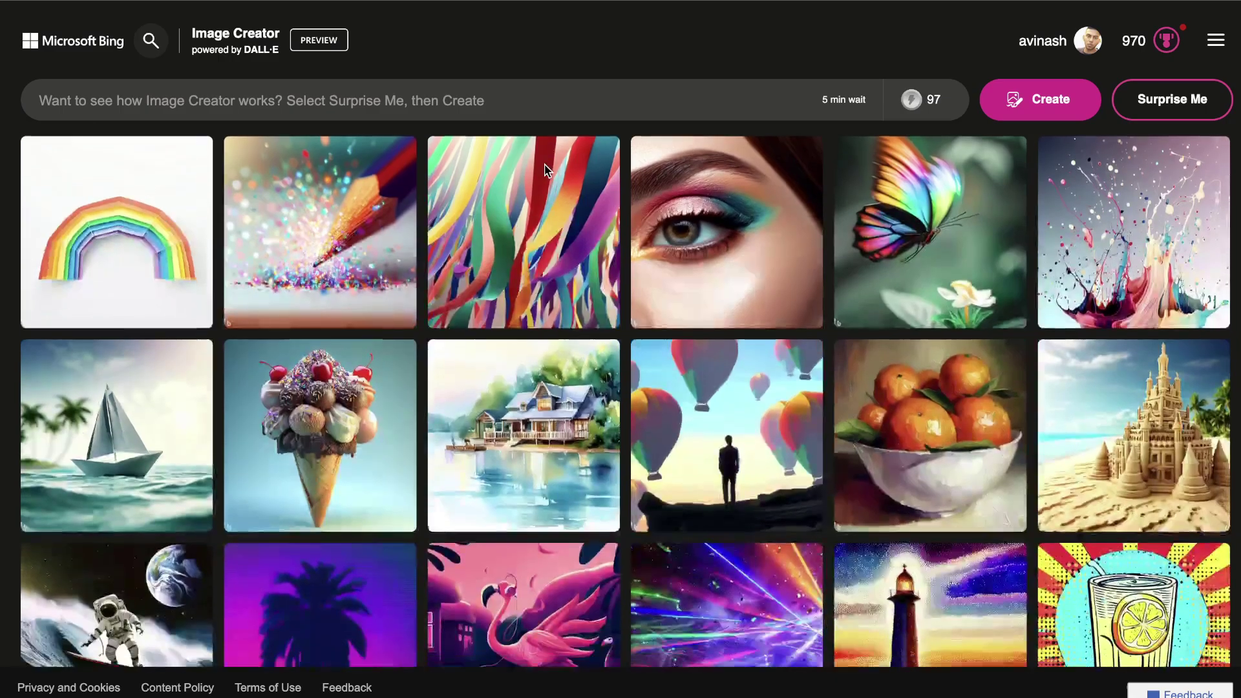
pyautogui.scroll(-3, 541, 493)
pyautogui.scroll(4, 541, 493)
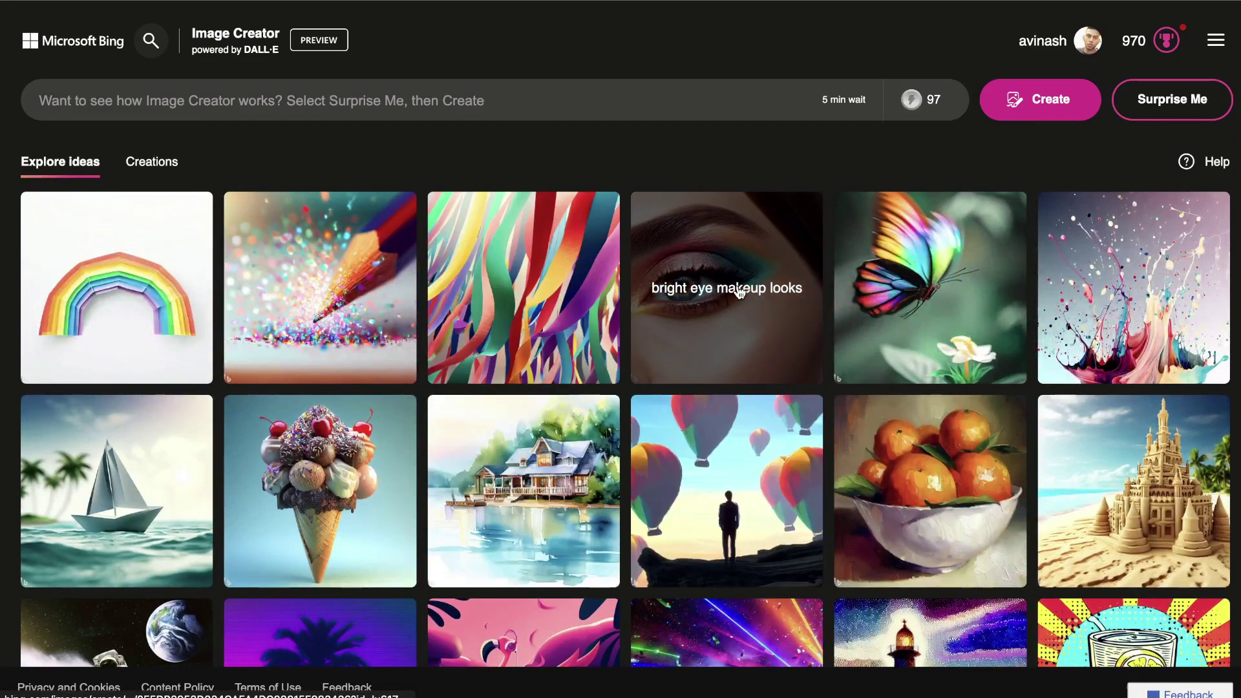
pyautogui.scroll(-1, 729, 307)
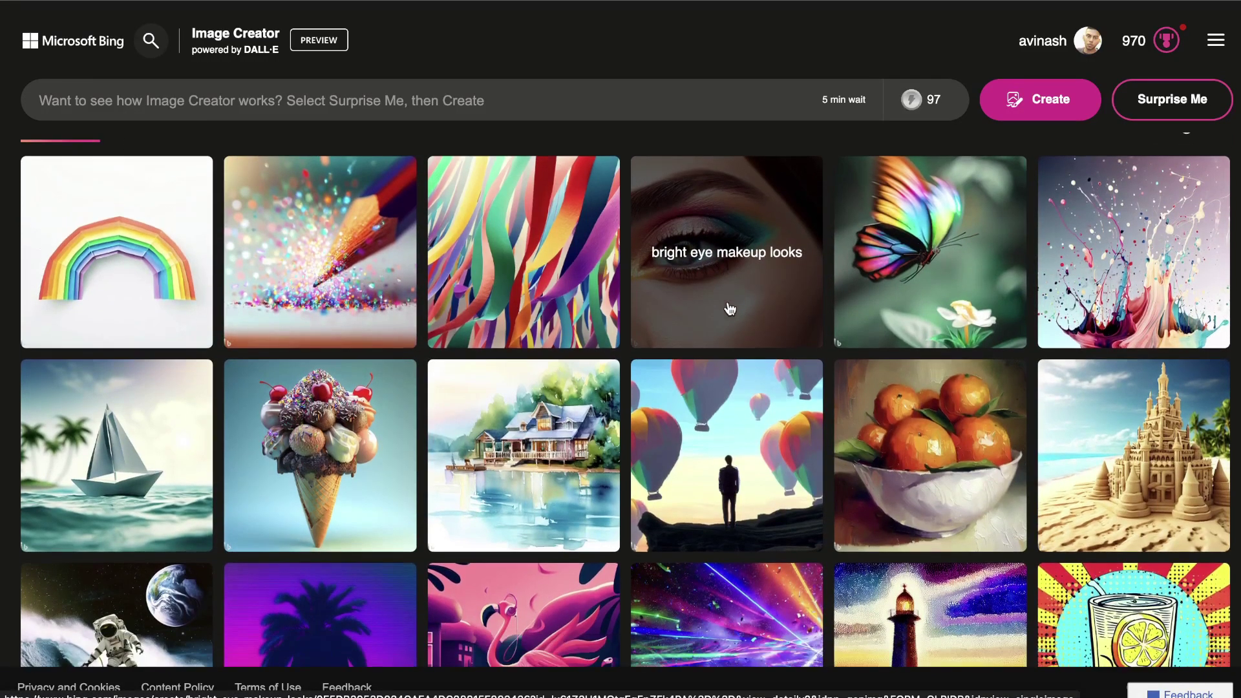
pyautogui.scroll(1, 398, 232)
pyautogui.scroll(-3, 543, 272)
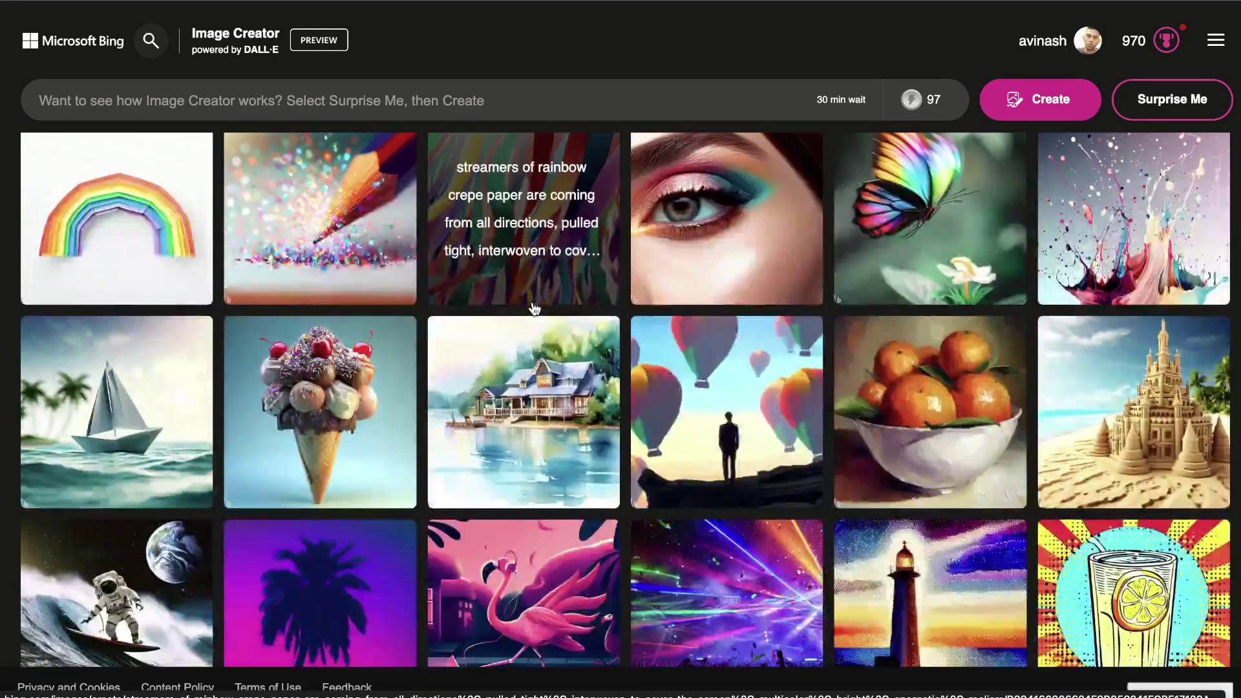
pyautogui.scroll(3, 563, 173)
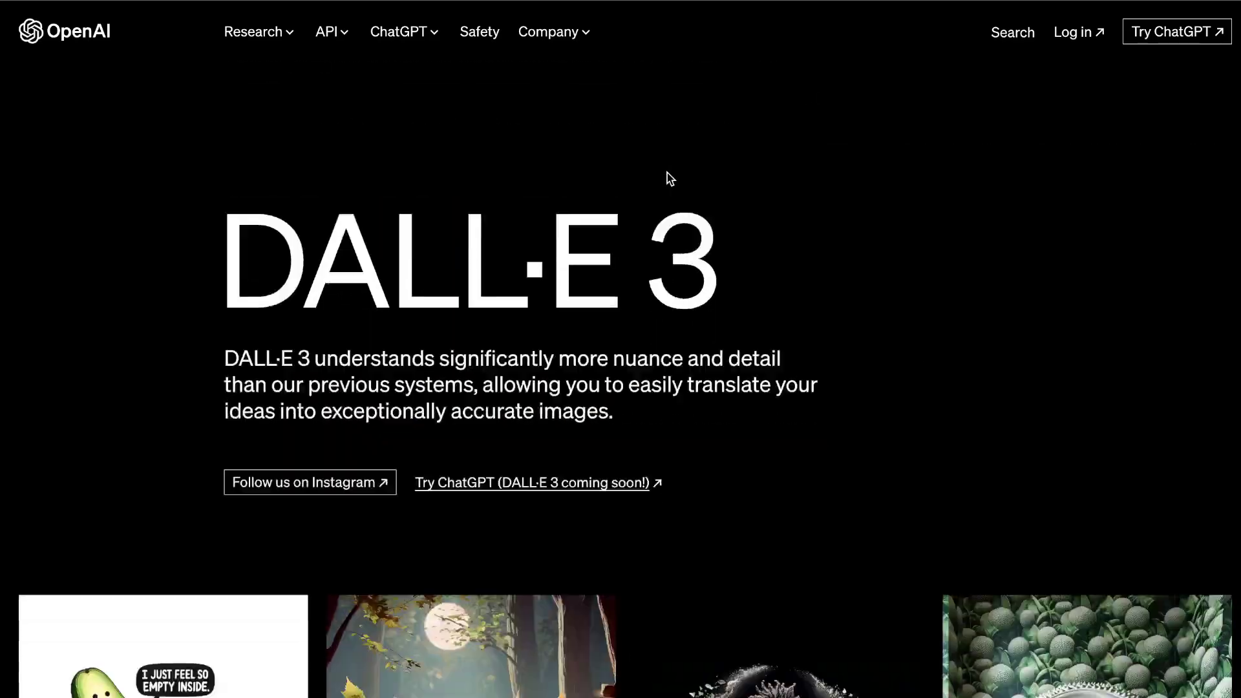
# - Scroll the OpenAI DALL·E 3 page down to the example gallery with the potato kings
pyautogui.scroll(-20, 667, 173)
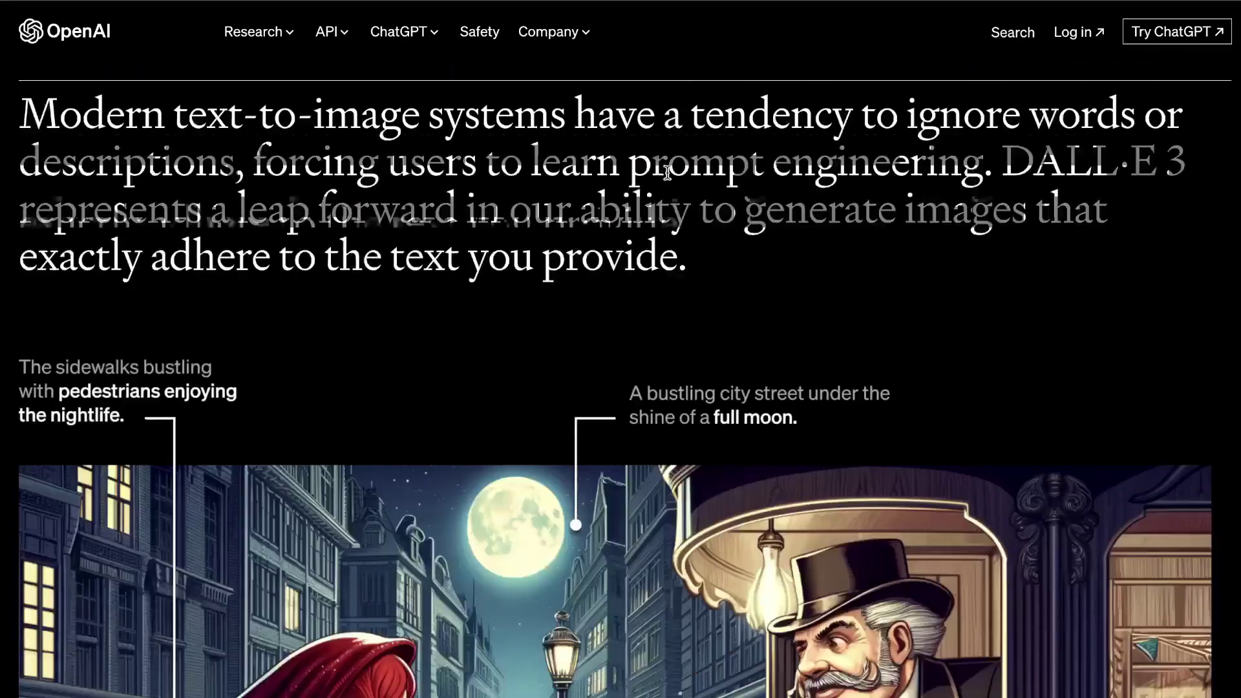
pyautogui.scroll(-20, 667, 173)
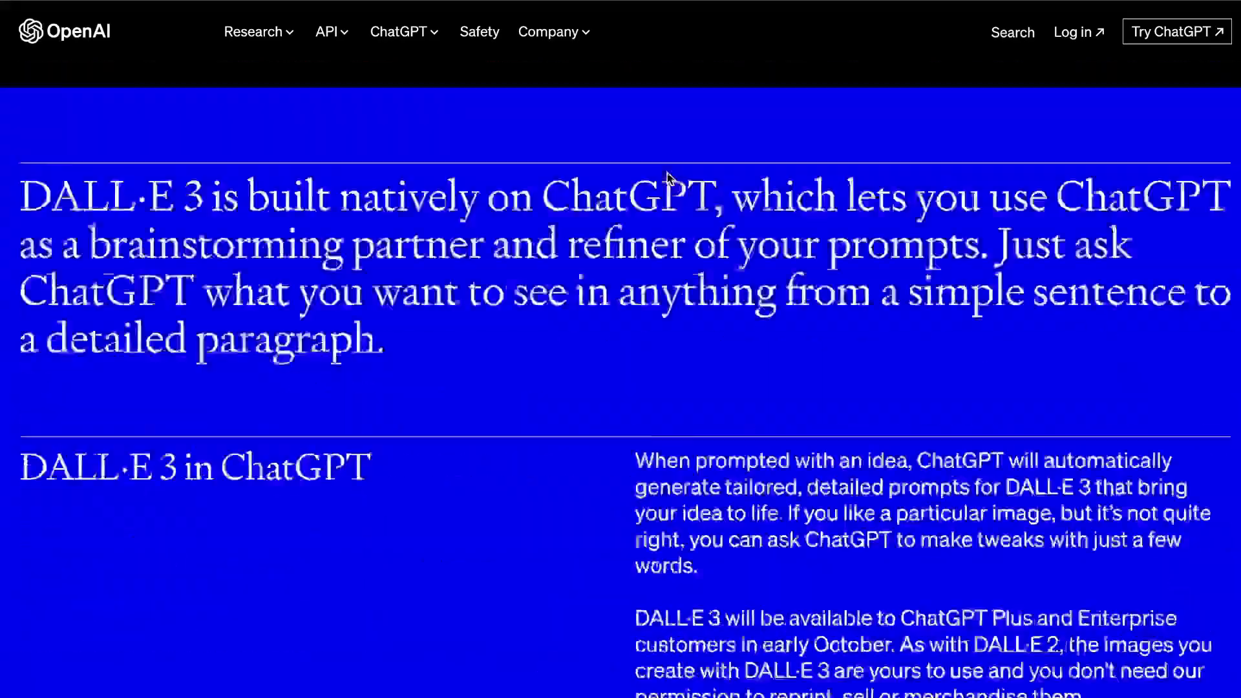
pyautogui.scroll(-20, 668, 173)
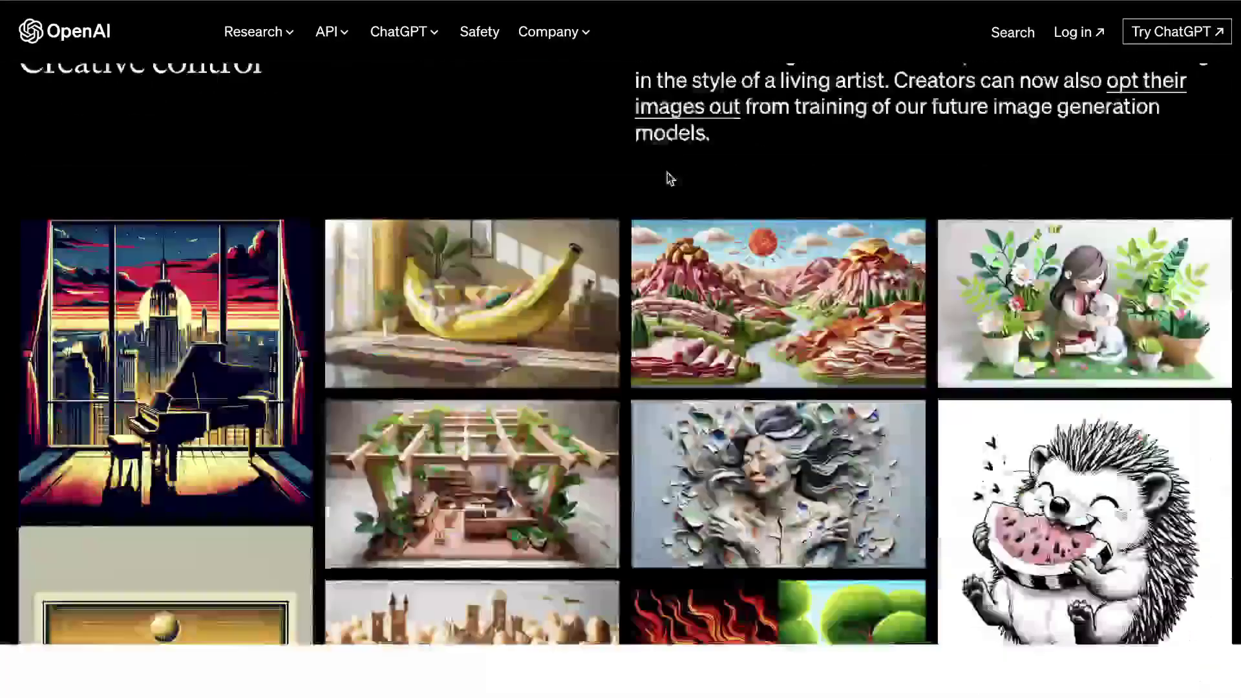
pyautogui.scroll(3, 668, 179)
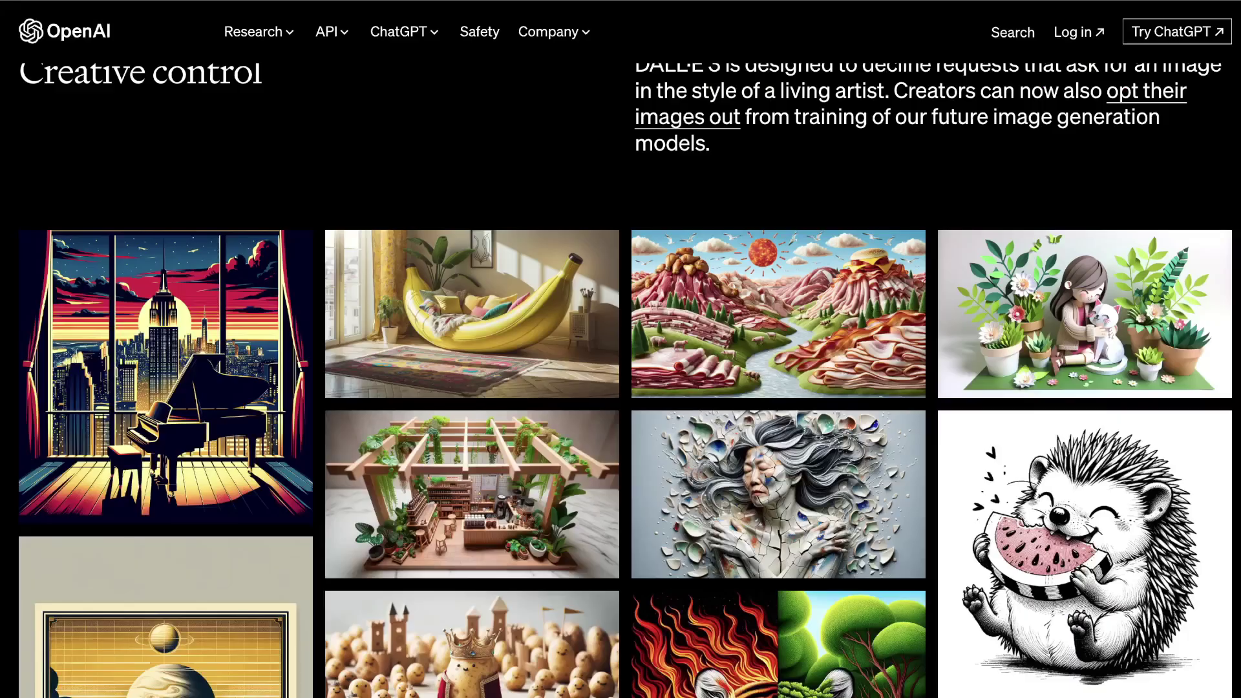
pyautogui.scroll(-10, 708, 317)
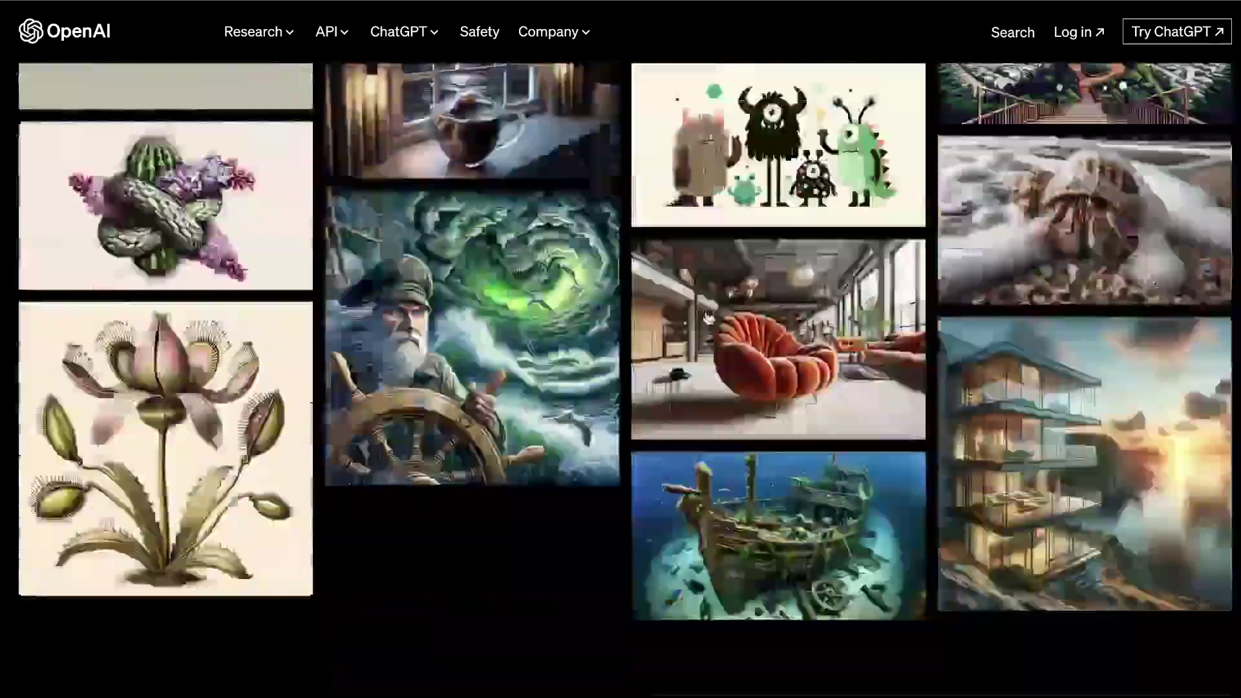
pyautogui.scroll(-6, 708, 316)
pyautogui.scroll(15, 470, 371)
# - Open a potato-king creation full size and step back to the three moustached potato kings beside a castle
pyautogui.click(471, 378)
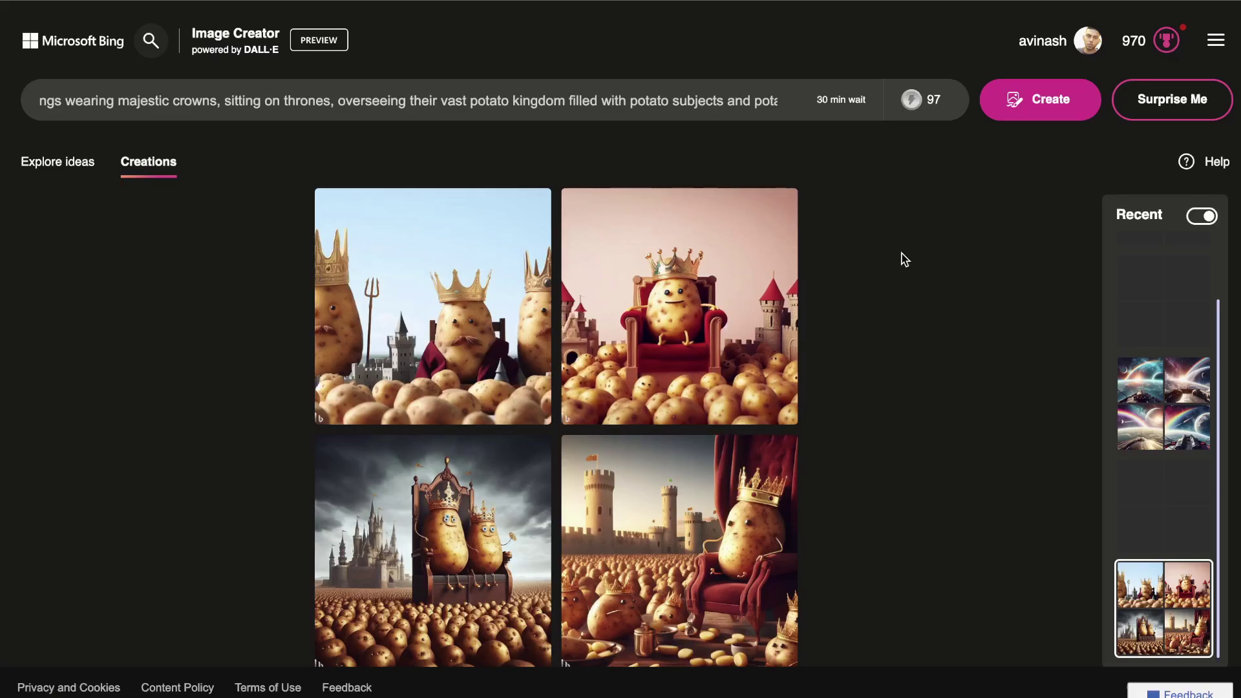
pyautogui.click(763, 207)
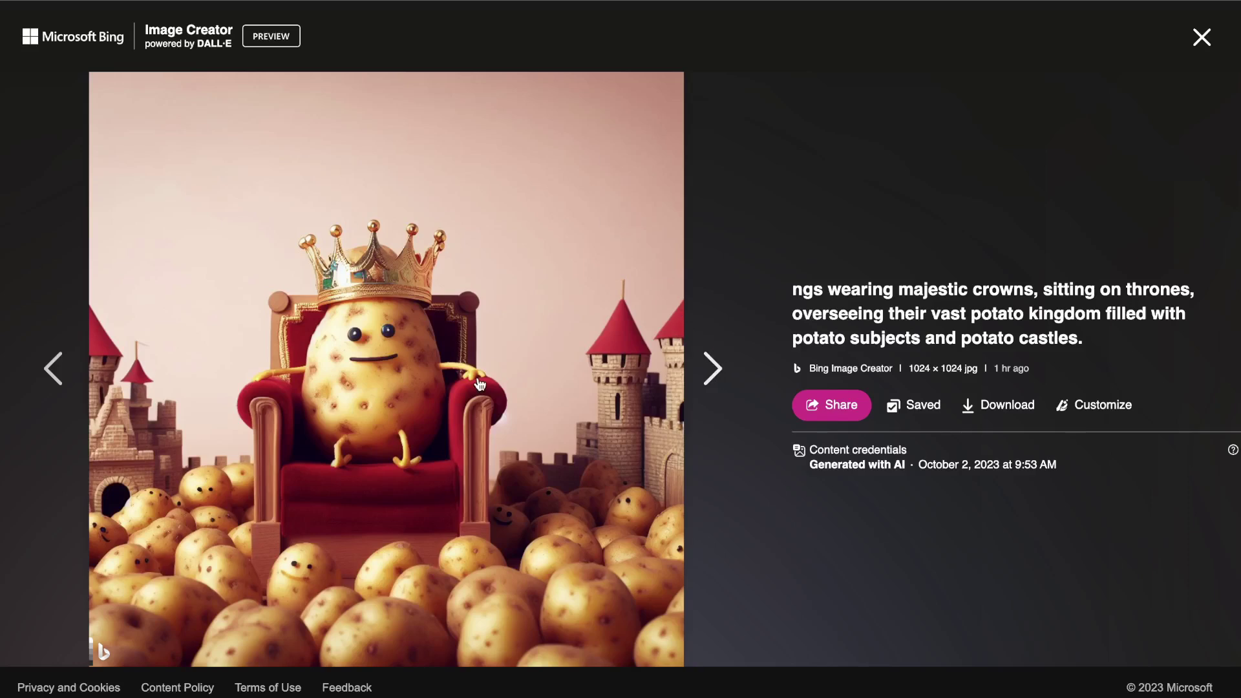
pyautogui.click(51, 378)
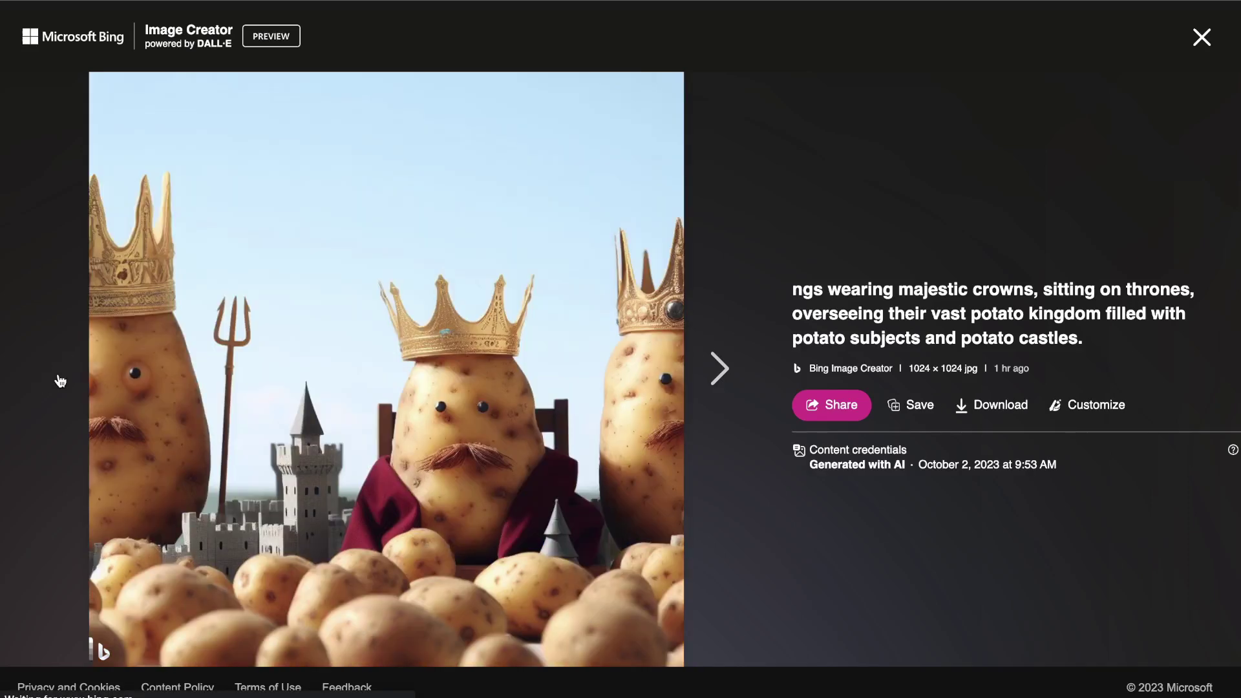
# - Move forward to the next potato-king image in the full-size viewer
pyautogui.click(718, 369)
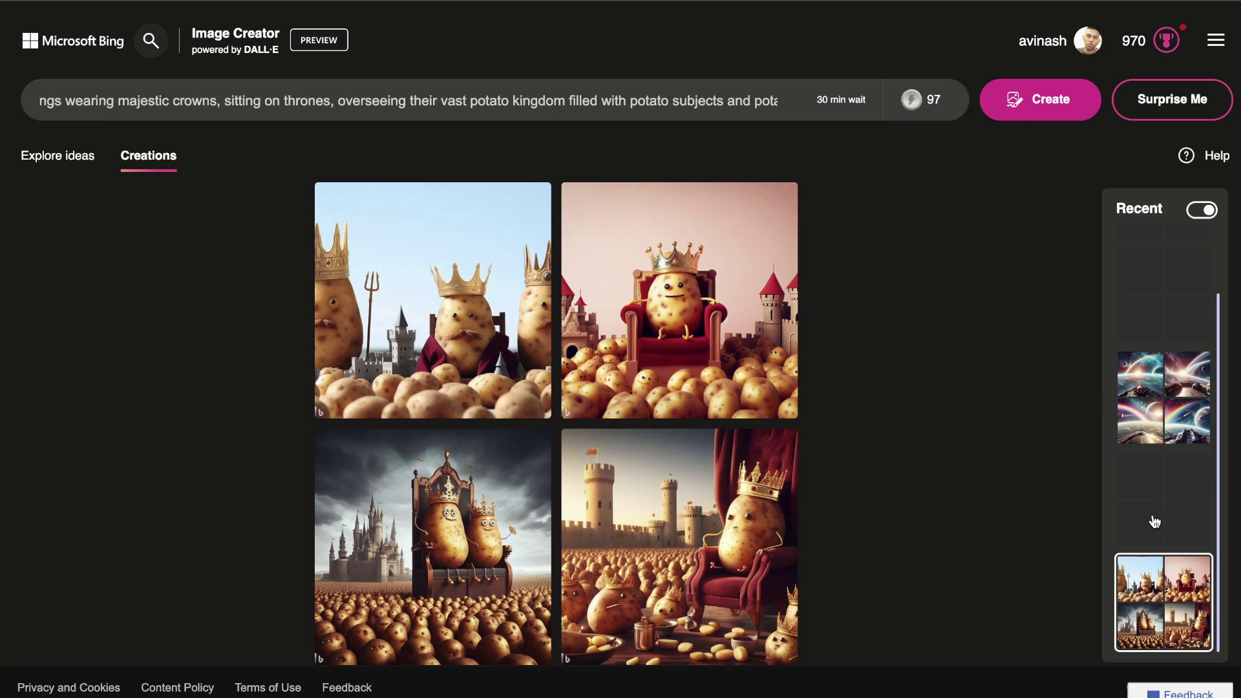
pyautogui.moveTo(845, 116)
# - Switch among the rainbow, potato-king and Pikachu sets, dismissing delay notices, ending on Pikachu and Mr Crabs
pyautogui.click(1158, 430)
pyautogui.click(1145, 523)
pyautogui.scroll(1, 1156, 396)
pyautogui.click(1160, 385)
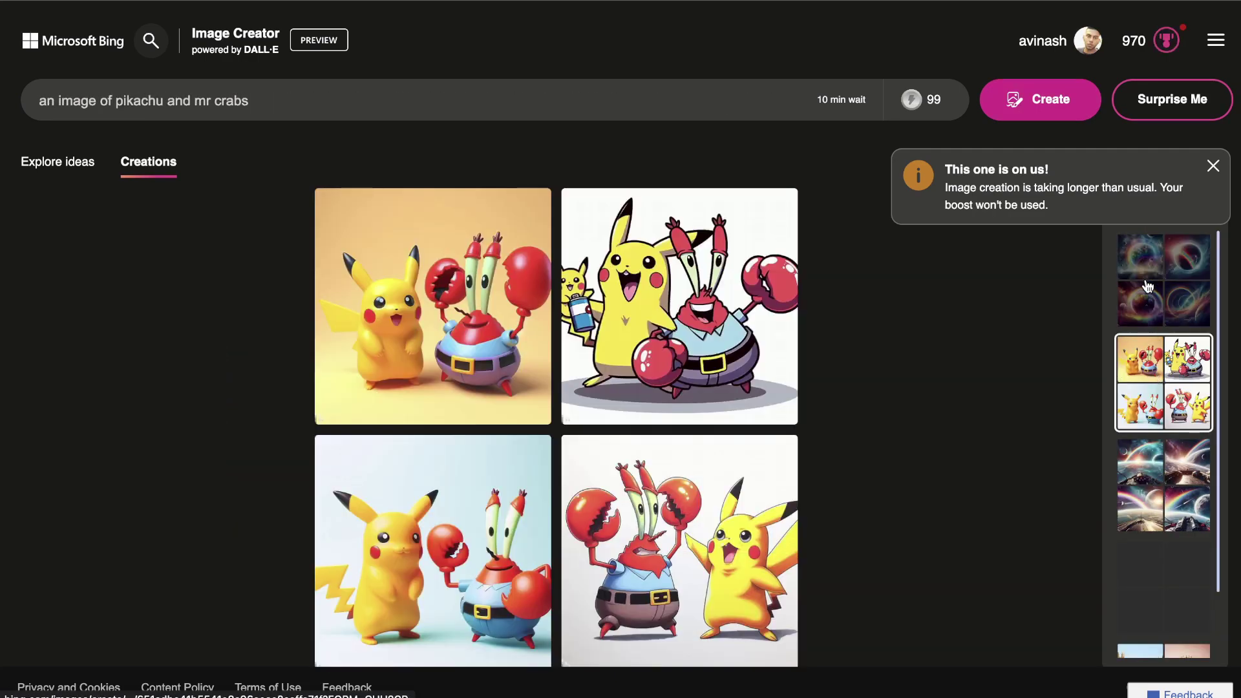
pyautogui.click(1214, 168)
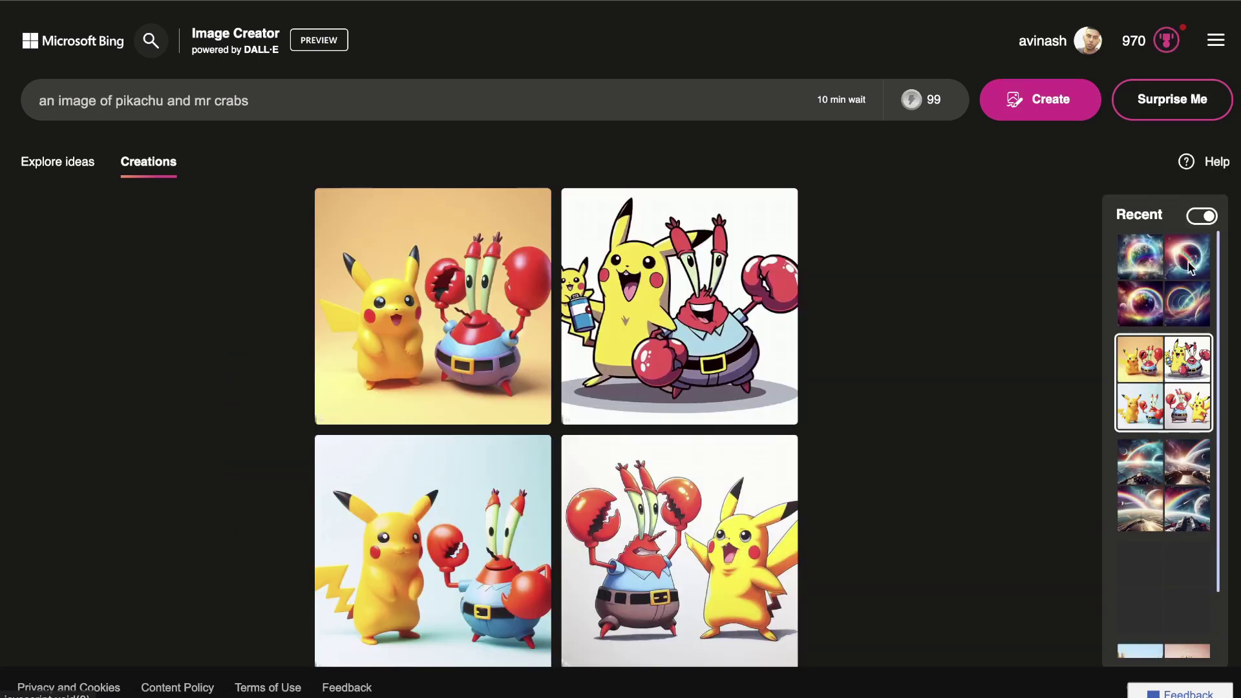
pyautogui.click(1173, 303)
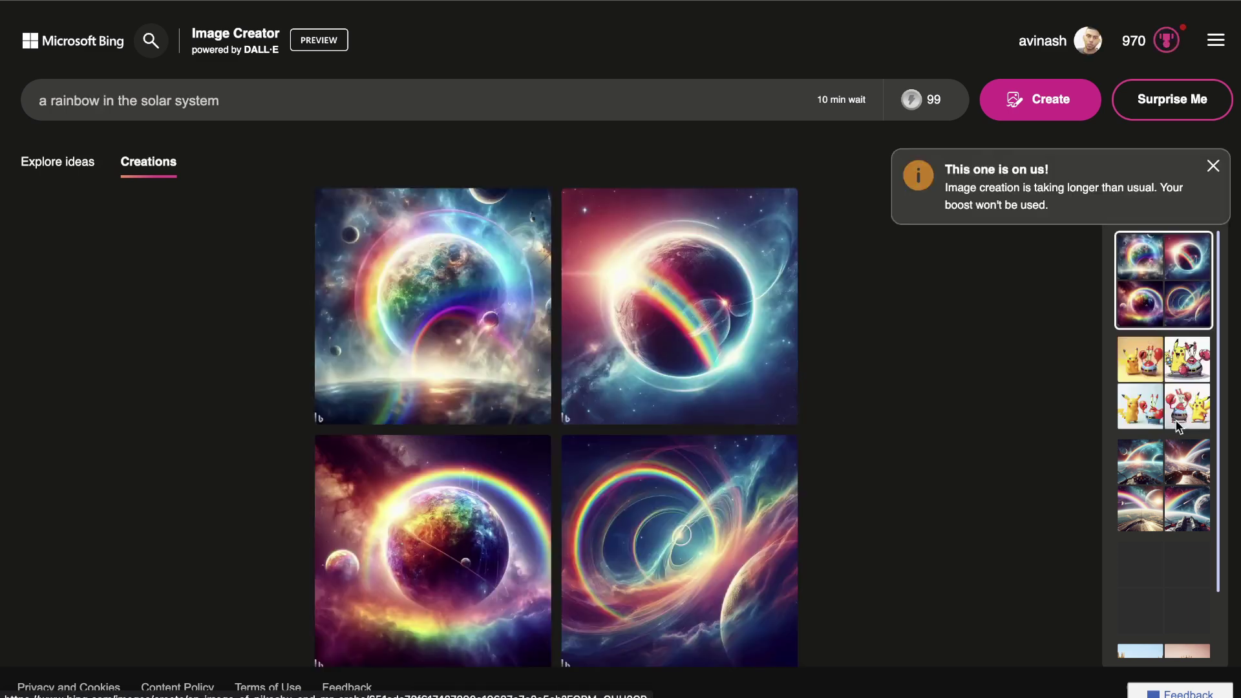
pyautogui.click(1213, 167)
pyautogui.click(1177, 361)
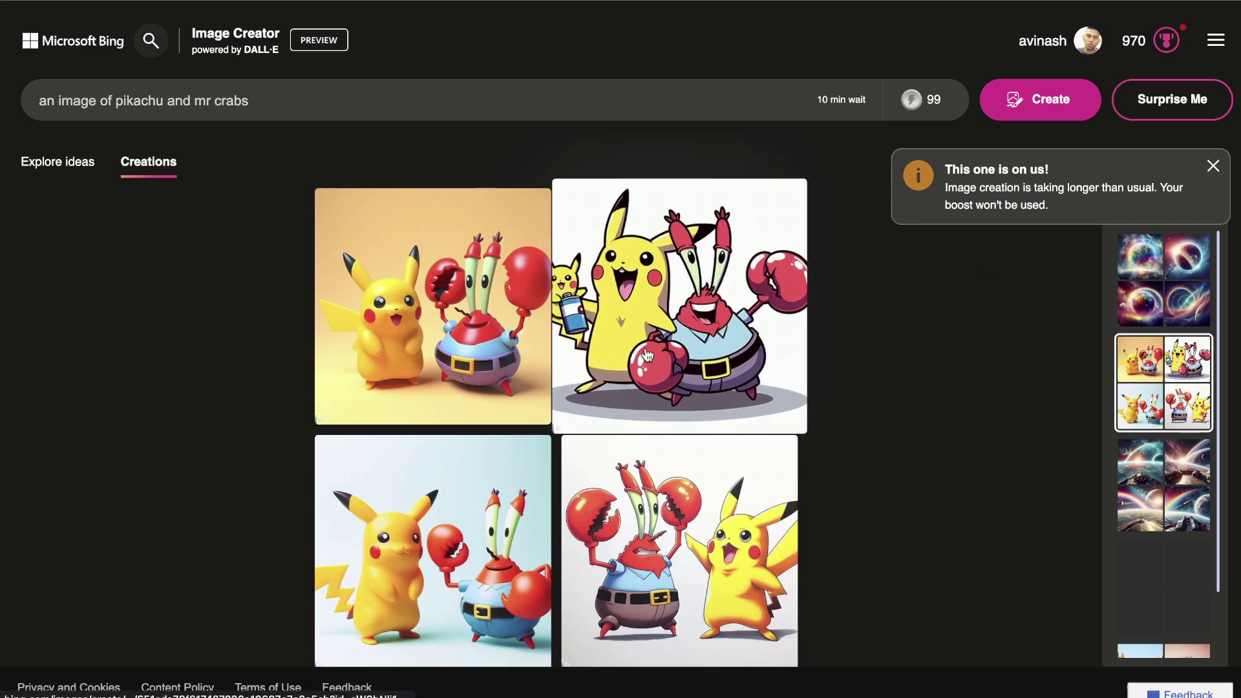
# - Open the bottom-left Pikachu image and step back to the orange-background figurine image
pyautogui.click(512, 517)
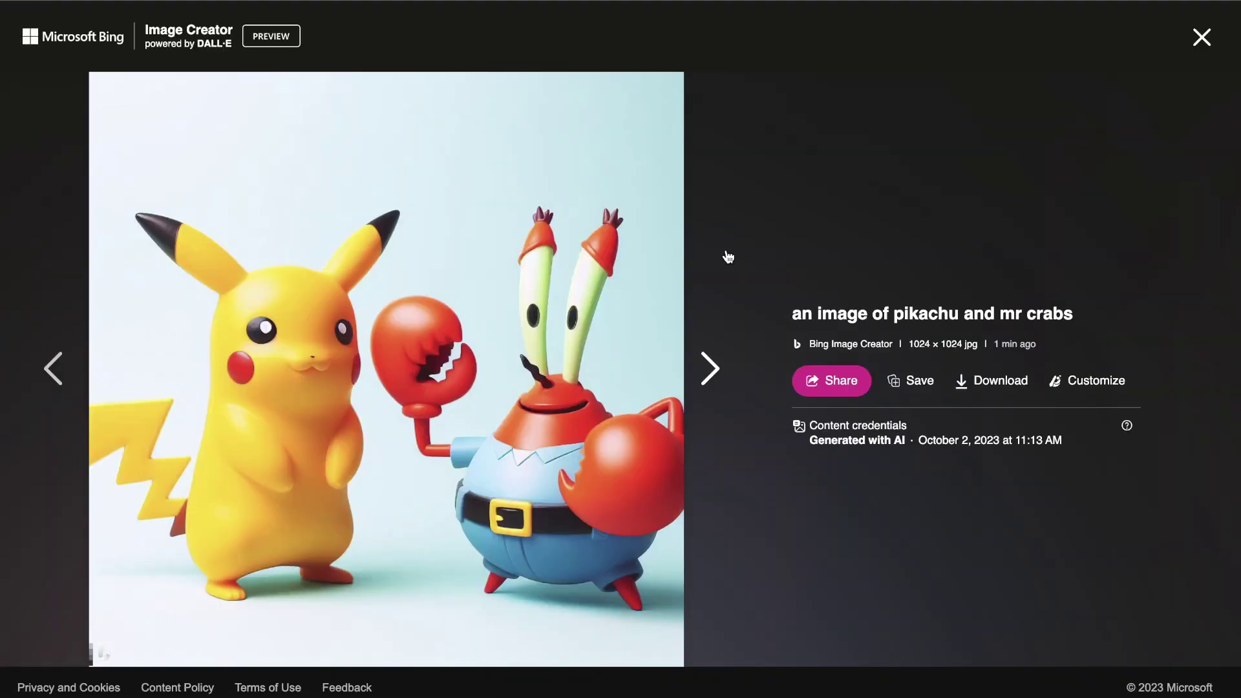
pyautogui.click(63, 375)
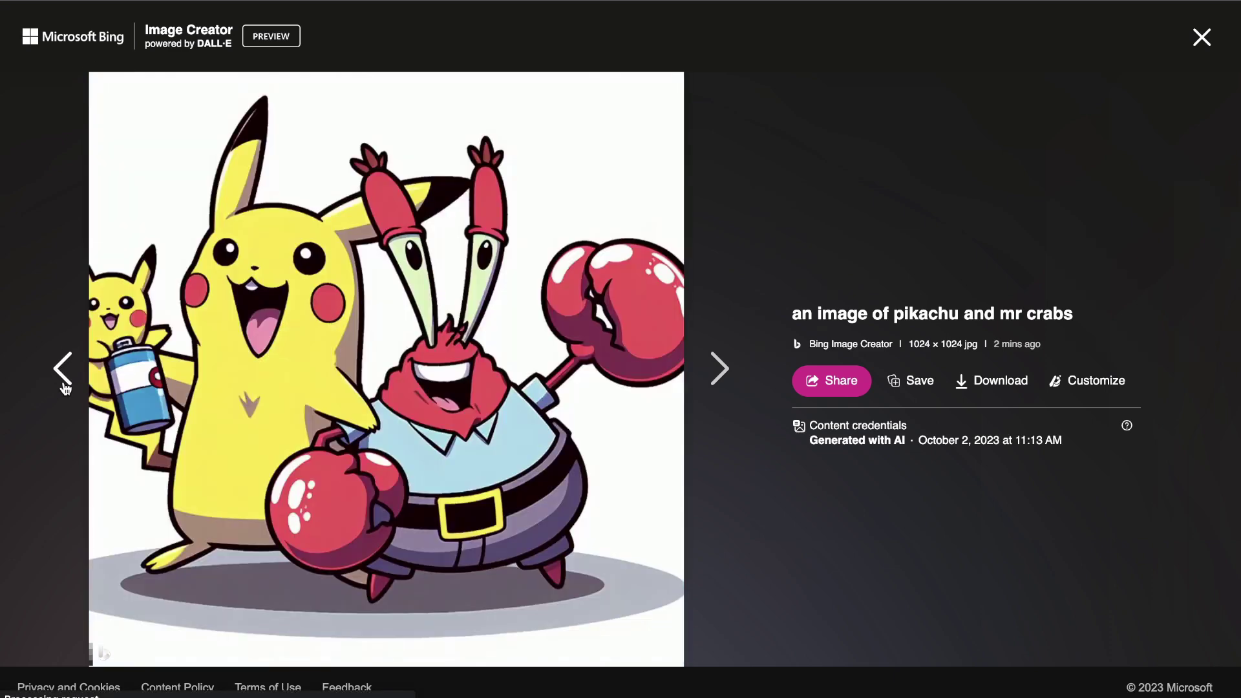
pyautogui.click(64, 379)
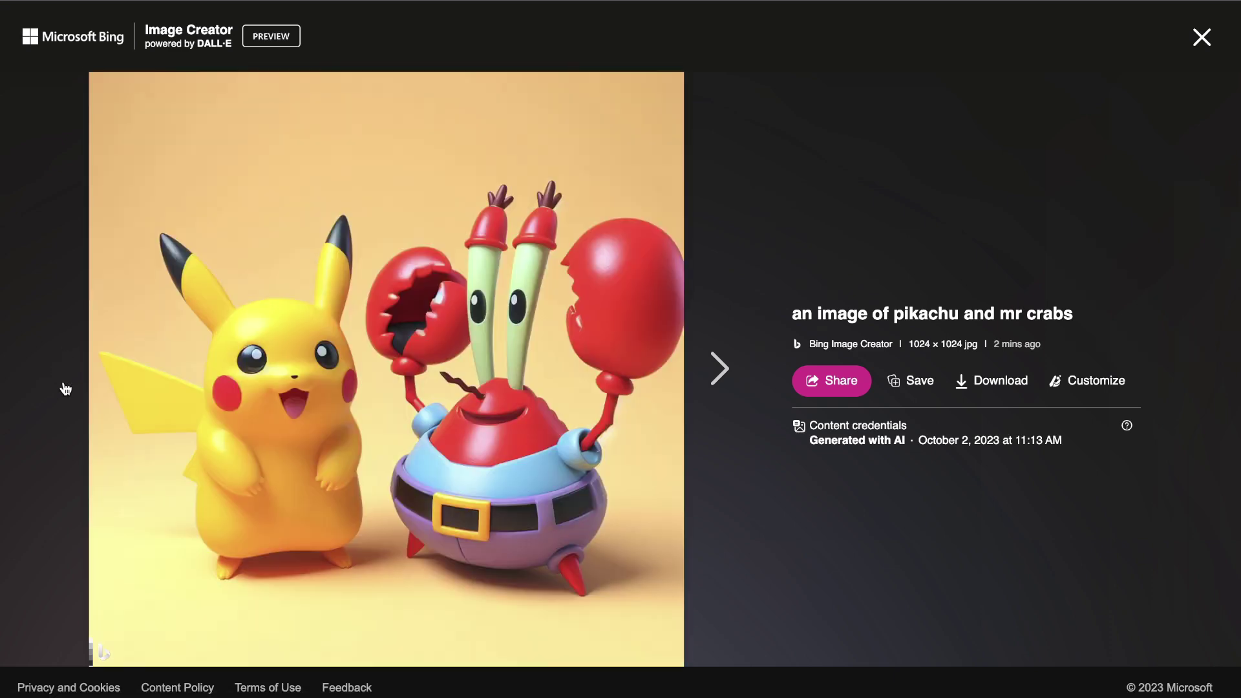
# - Dismiss the delay notice and browse the rainbow planet images full size before returning to the grid
pyautogui.click(1202, 37)
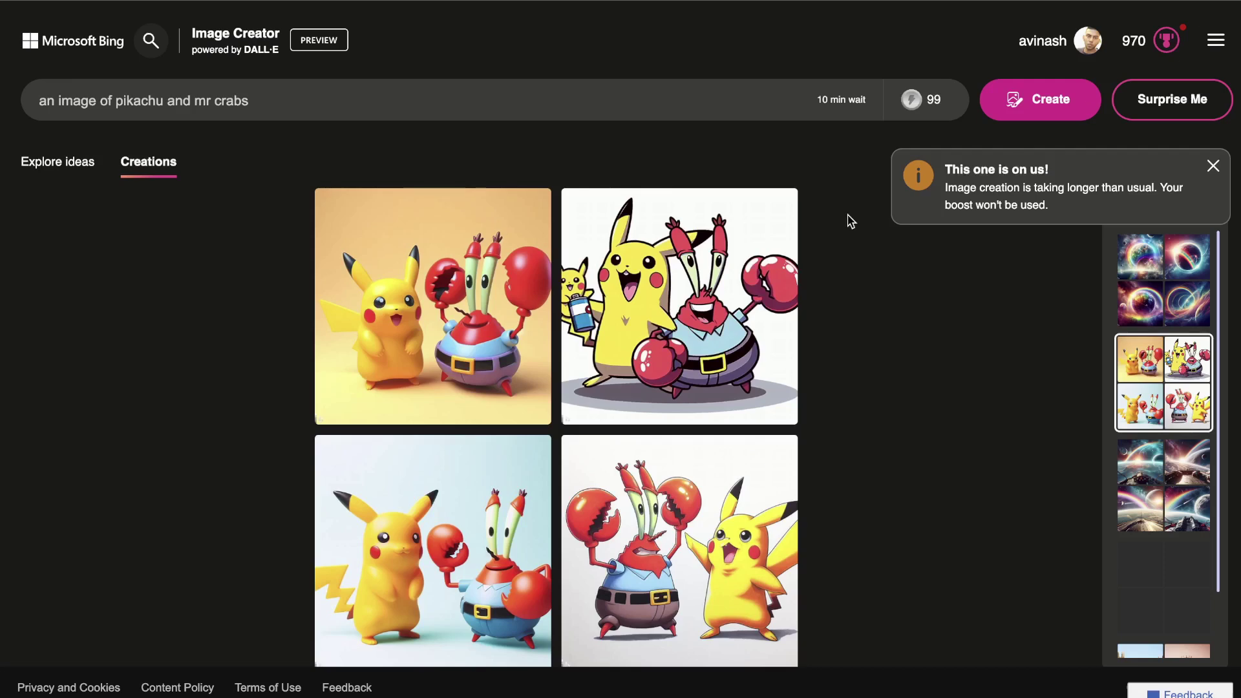
pyautogui.click(1214, 166)
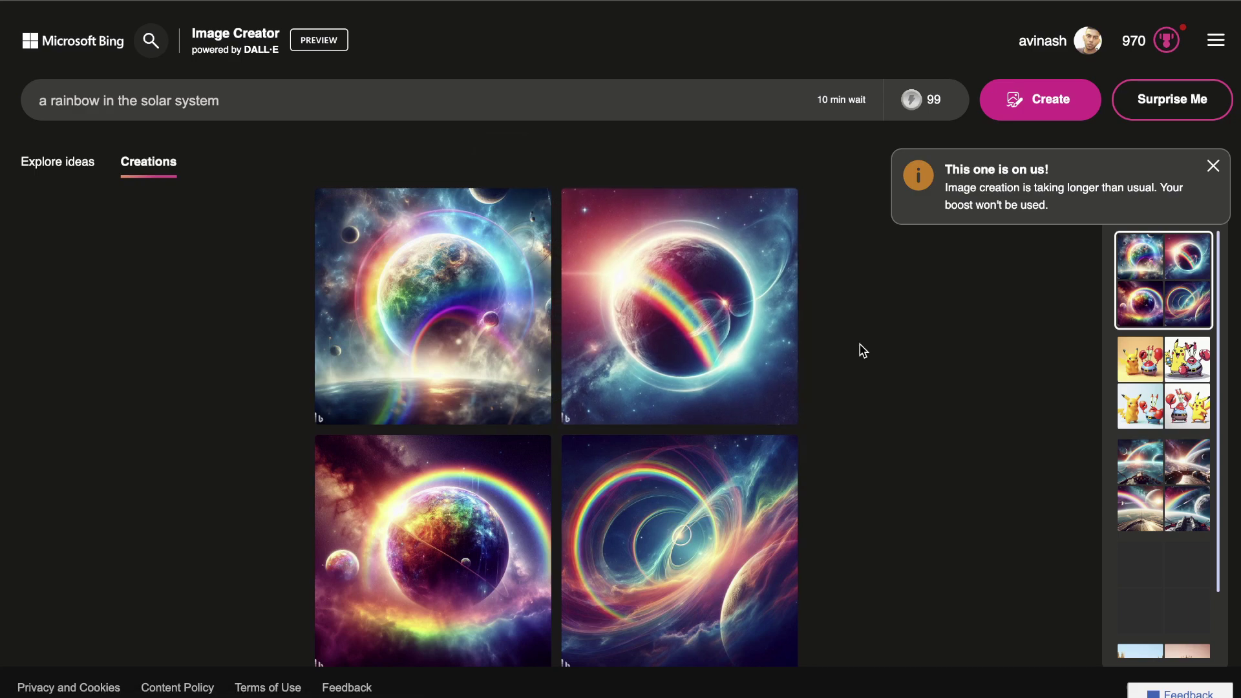
pyautogui.click(672, 296)
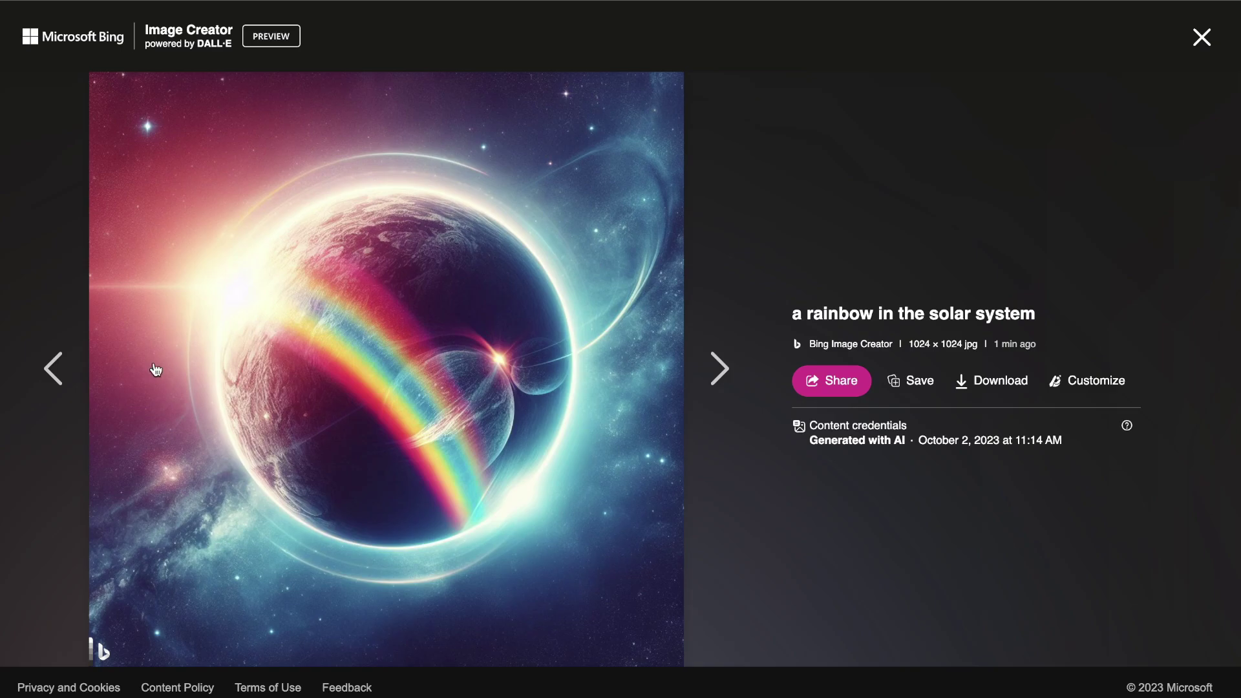
pyautogui.click(54, 368)
pyautogui.click(720, 369)
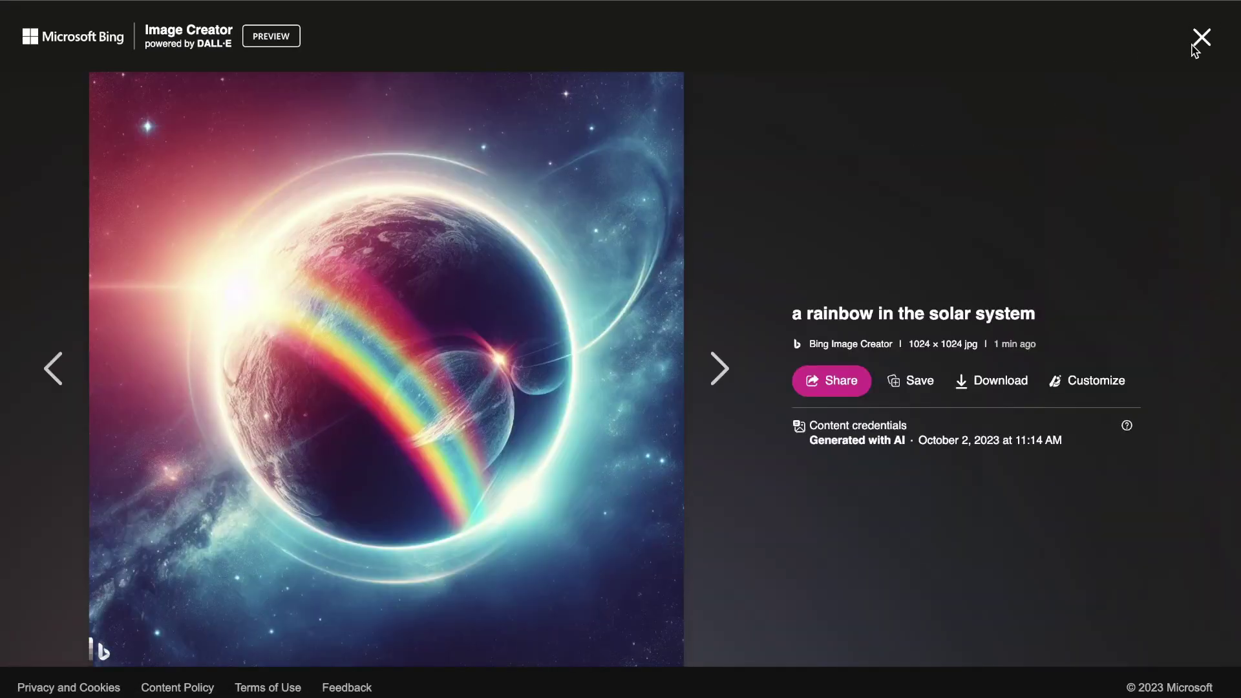
pyautogui.click(1200, 39)
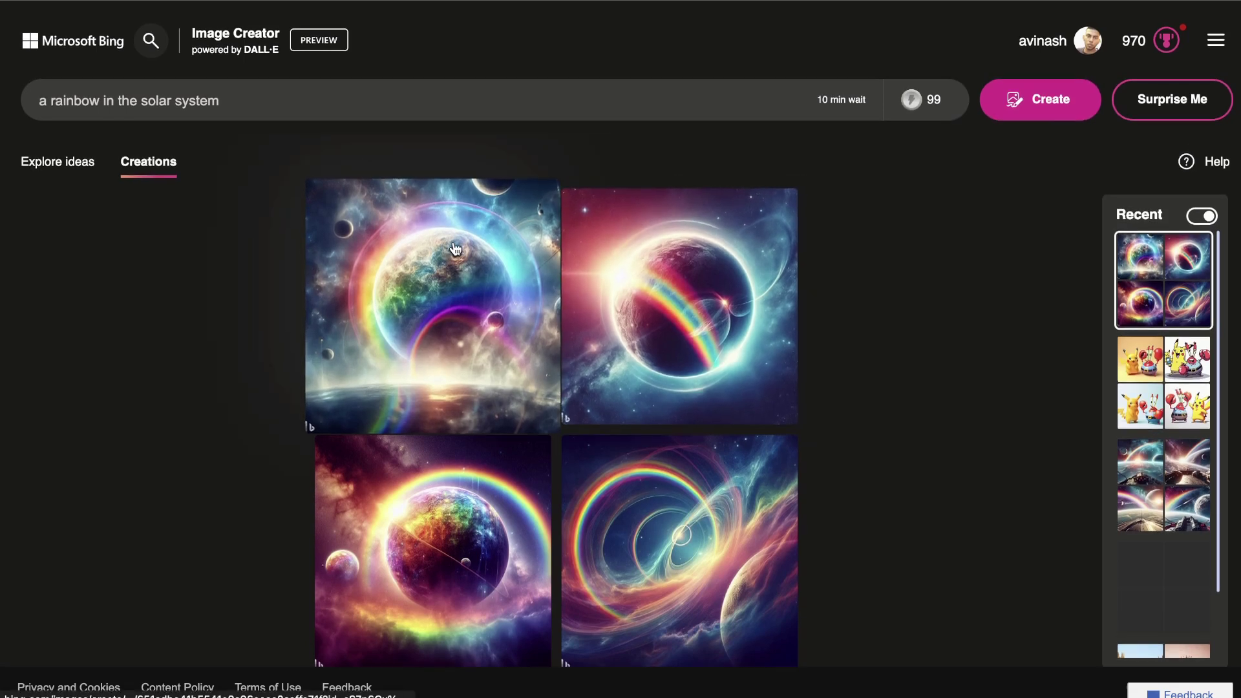
# - Open the top-left rainbow planet image and scroll through Designer's suggested templates like 'THE UNIVERSE'
pyautogui.click(456, 249)
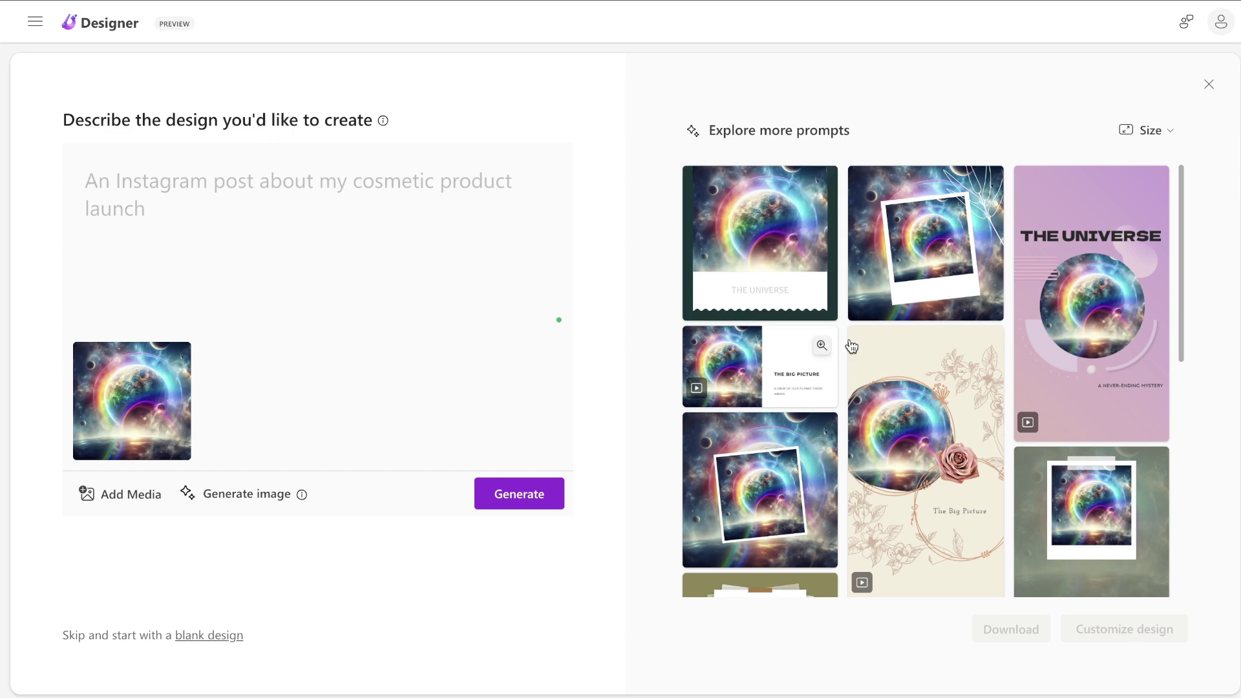
pyautogui.scroll(-1, 965, 287)
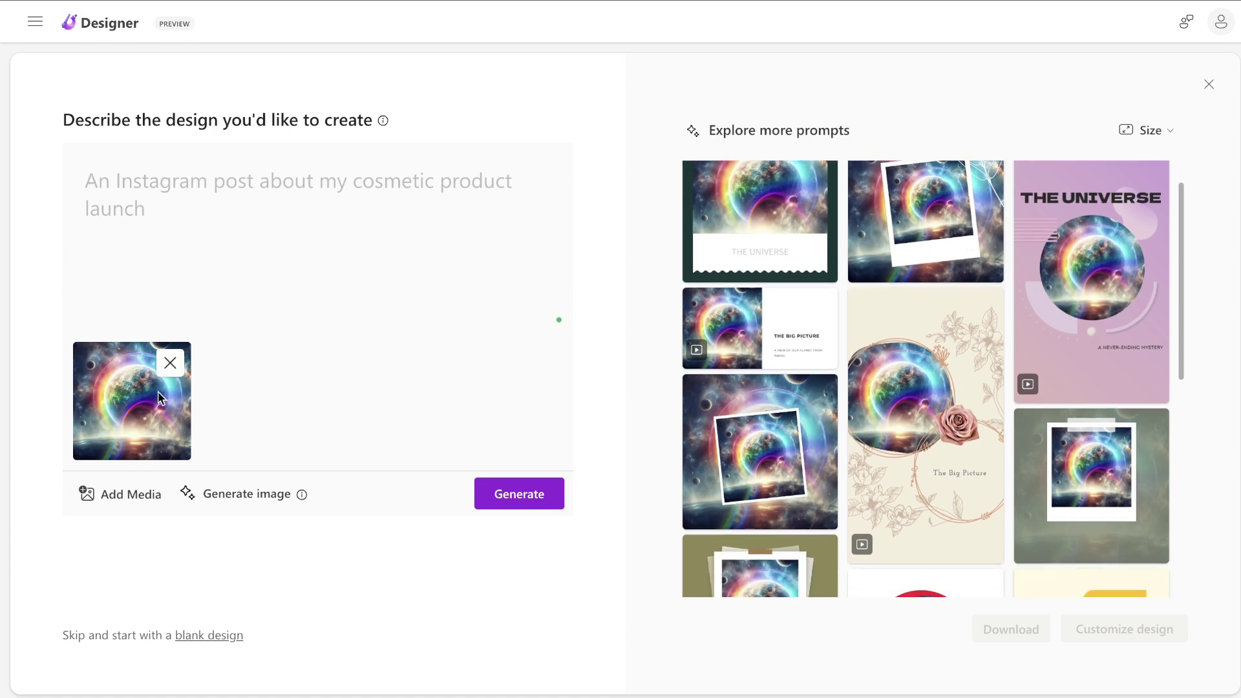
pyautogui.scroll(-5, 969, 300)
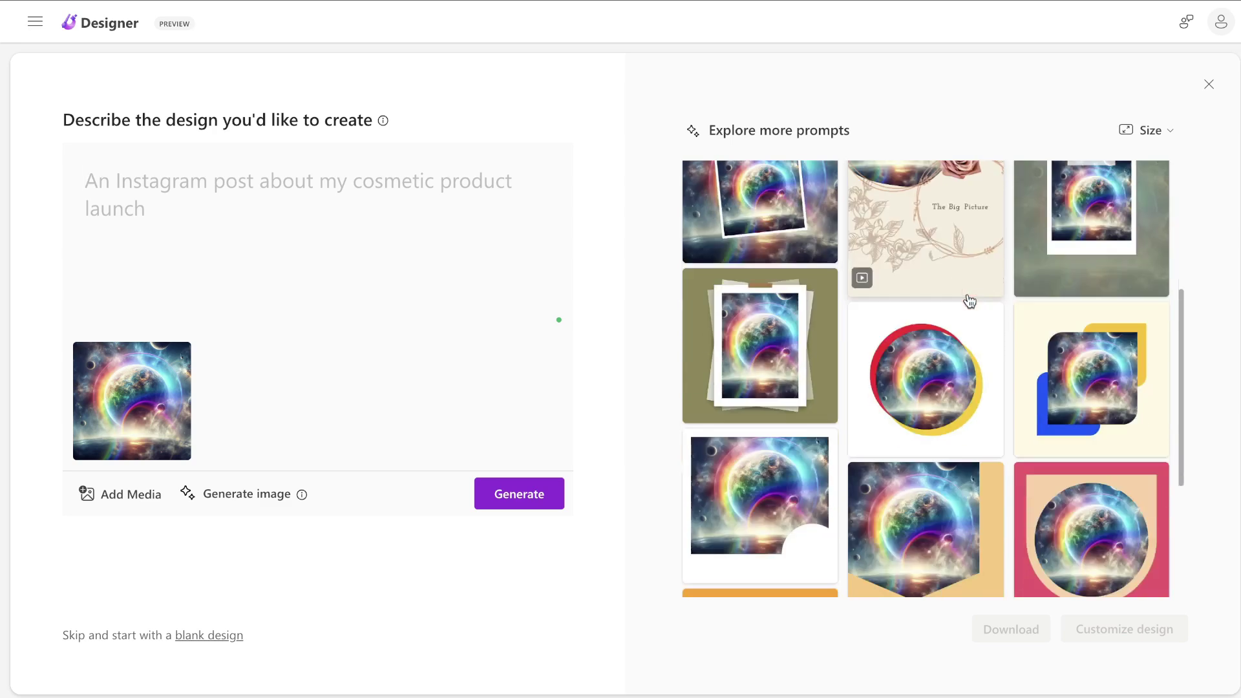
# - Browse the generated 'Suns' Debut Album' cover designs for the October 21st 2023 release
pyautogui.scroll(6, 969, 300)
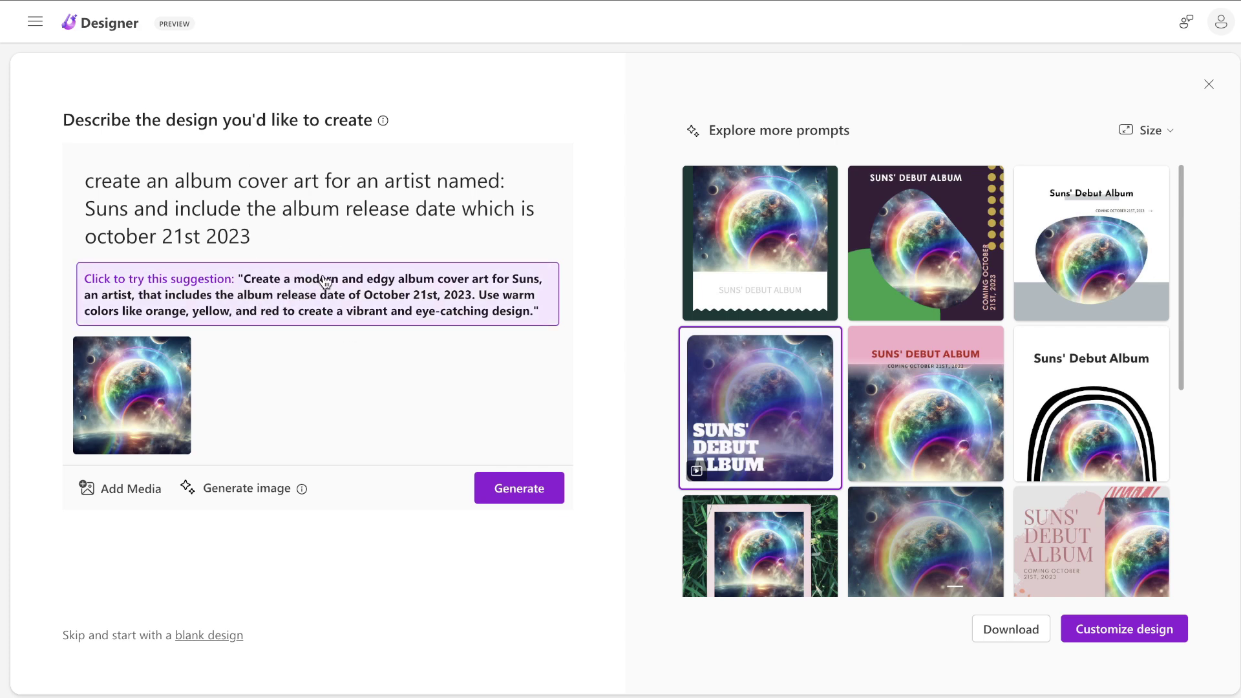
pyautogui.scroll(-2, 959, 309)
pyautogui.scroll(-3, 959, 309)
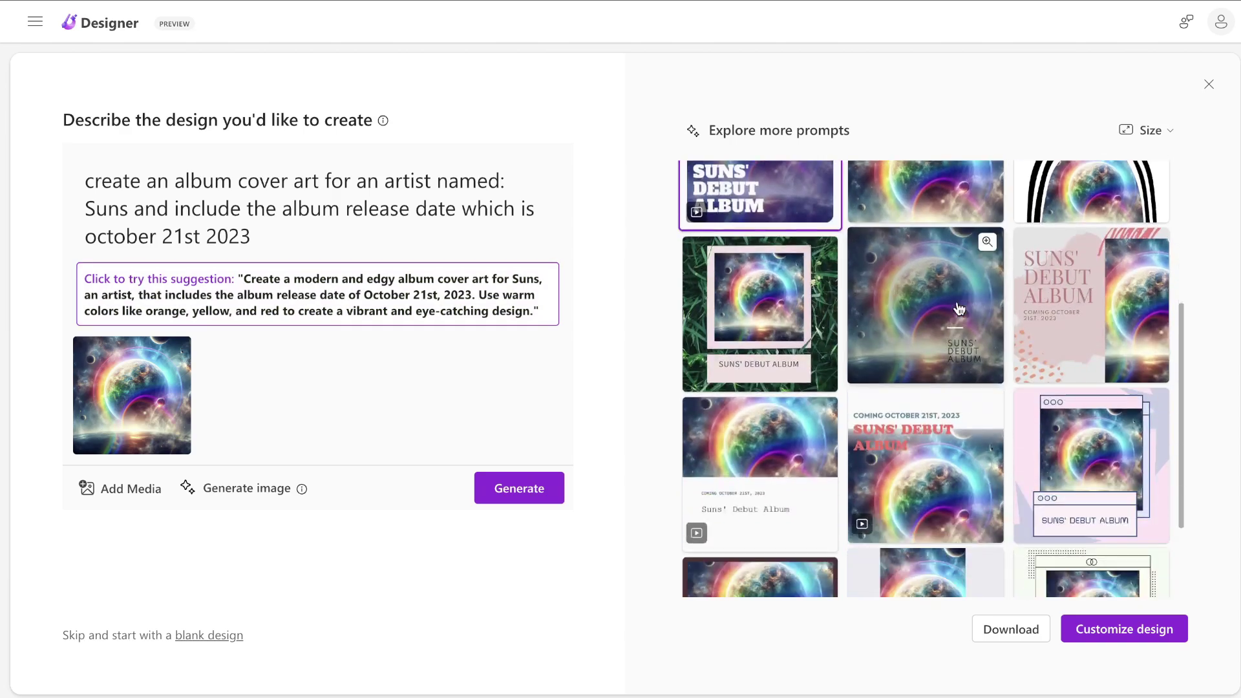
pyautogui.scroll(4, 959, 309)
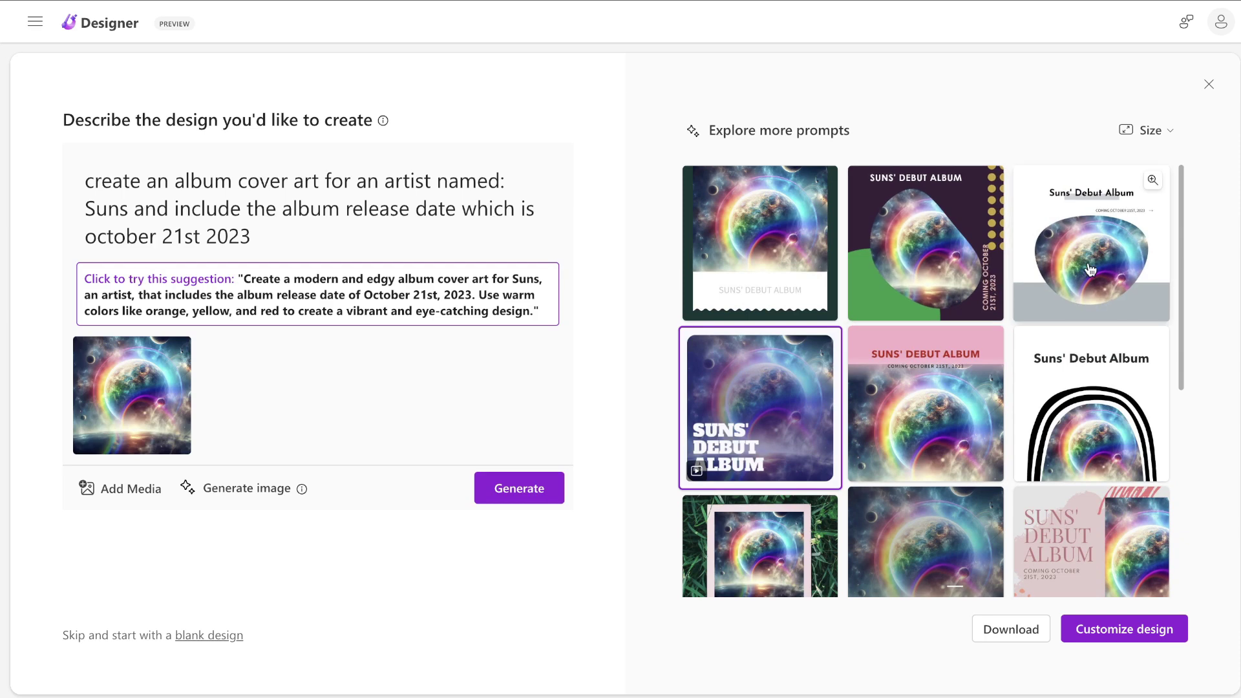
pyautogui.scroll(-4, 1091, 270)
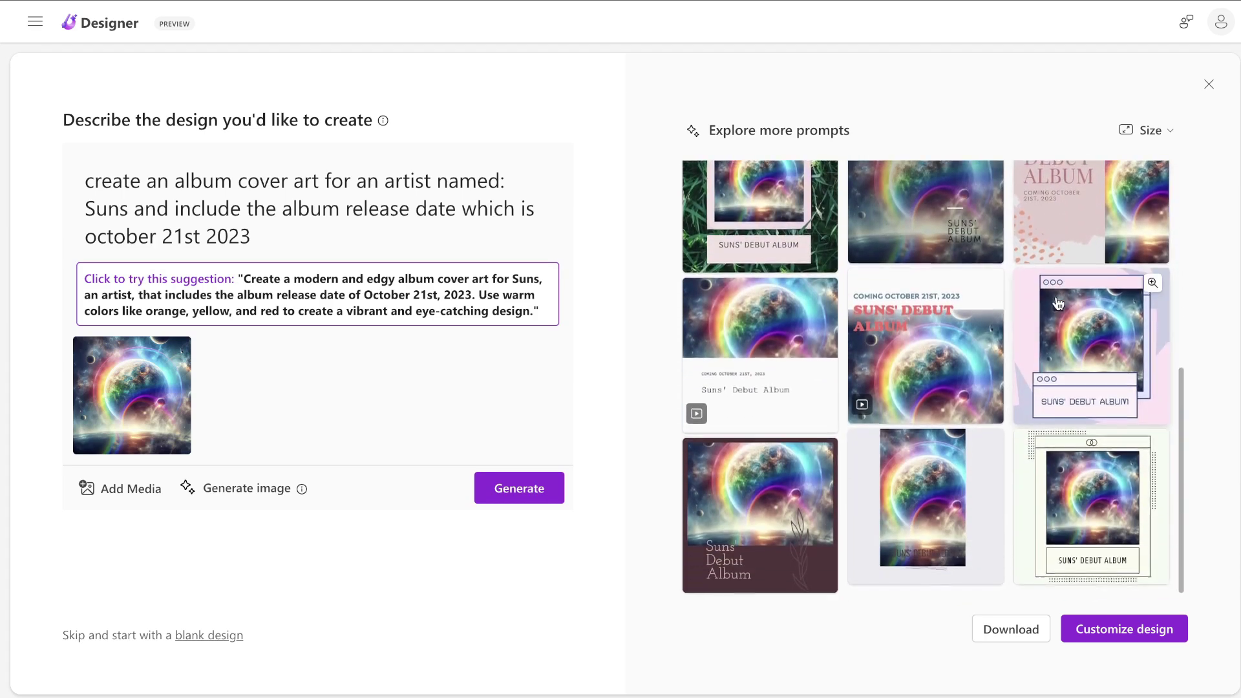
pyautogui.scroll(3, 1058, 304)
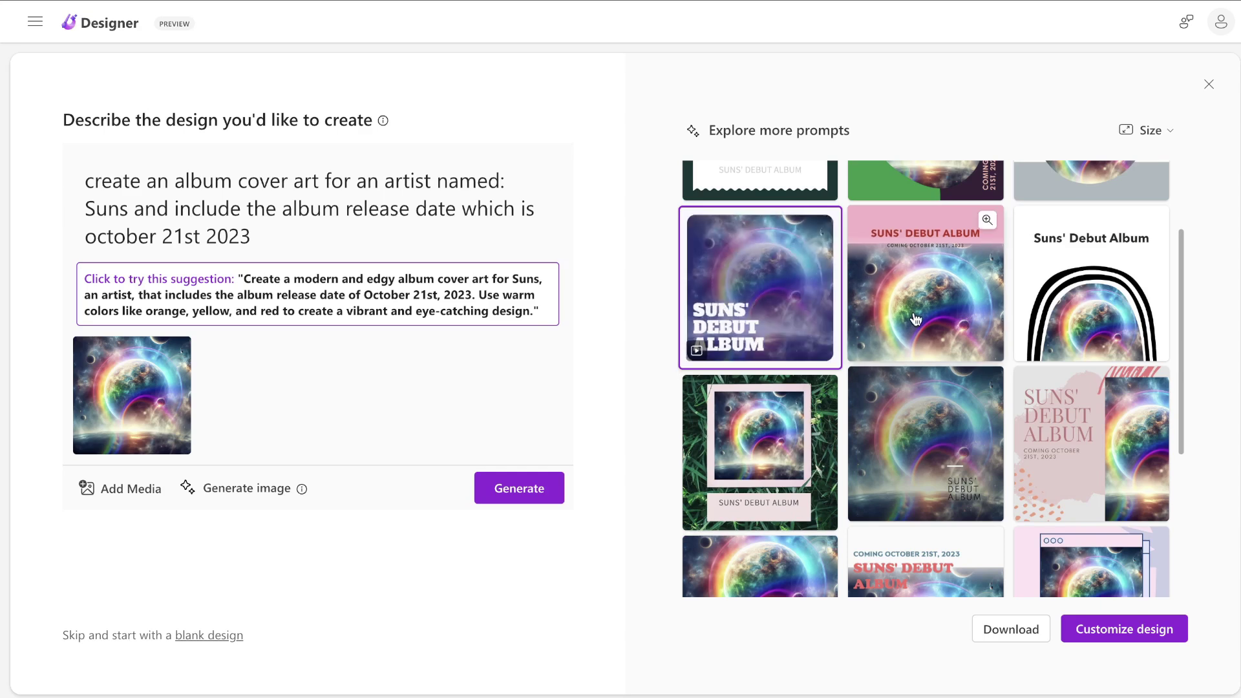
pyautogui.scroll(1, 940, 301)
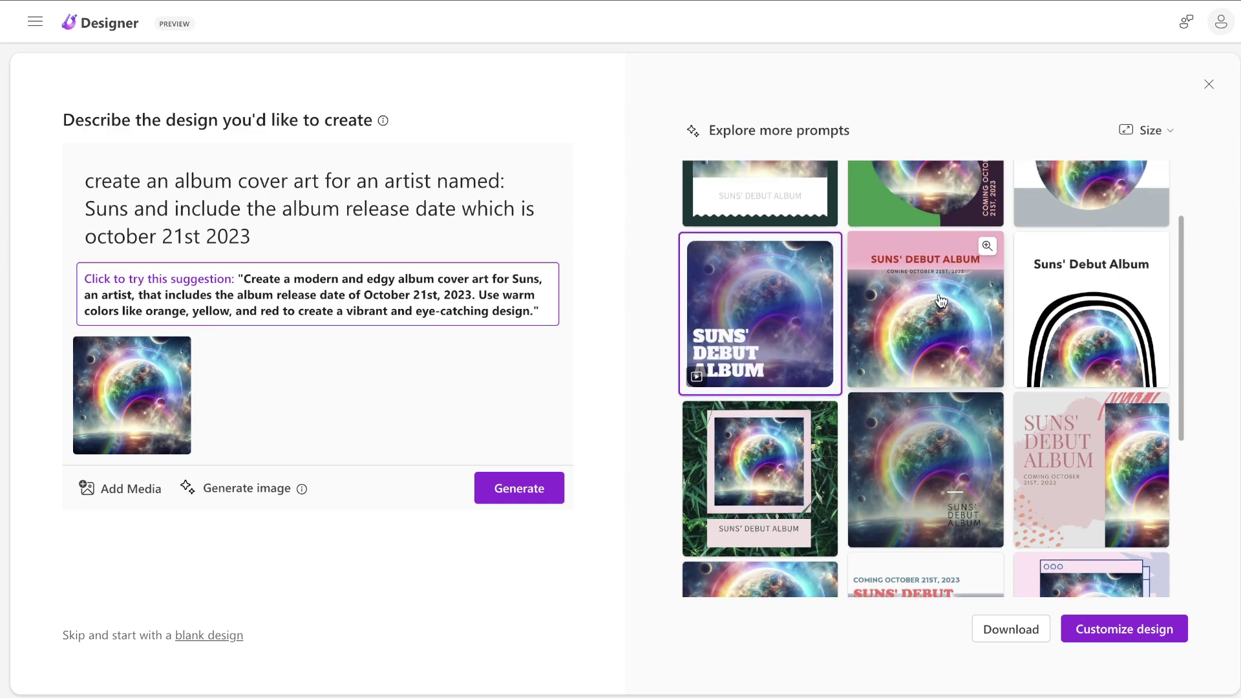
pyautogui.scroll(3, 941, 301)
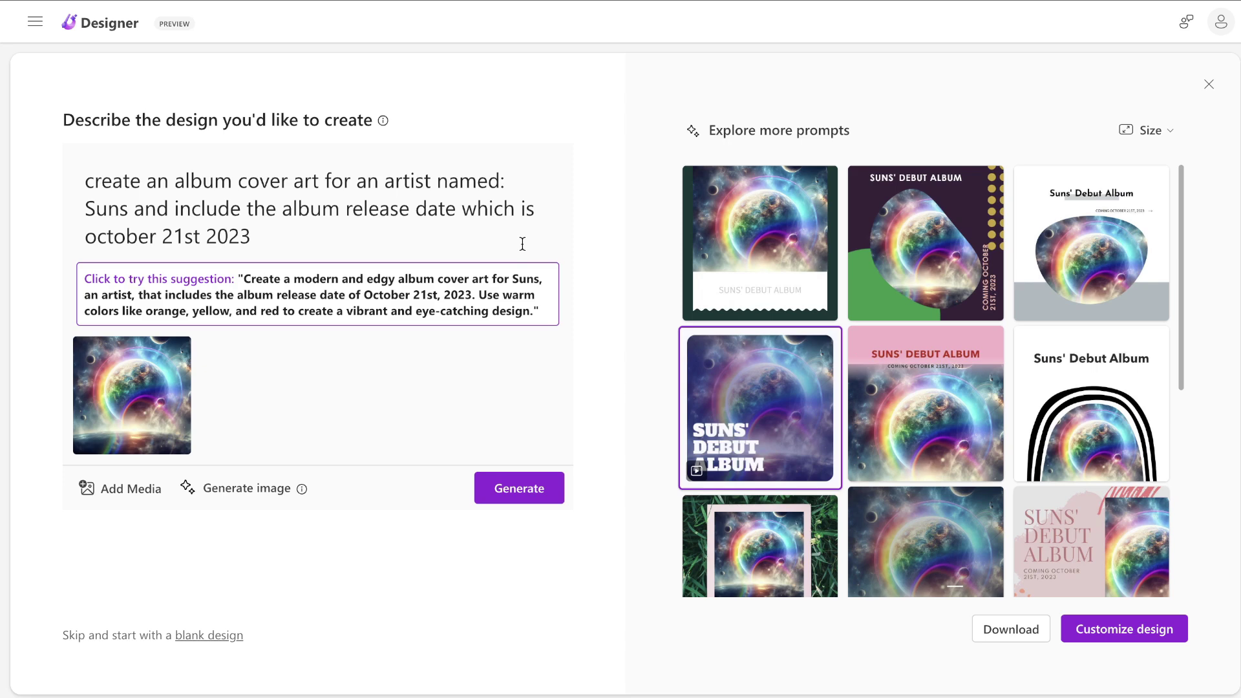
# - Open the pink SUNS' DEBUT ALBUM design for editing and nudge its planet image up and left
pyautogui.click(925, 359)
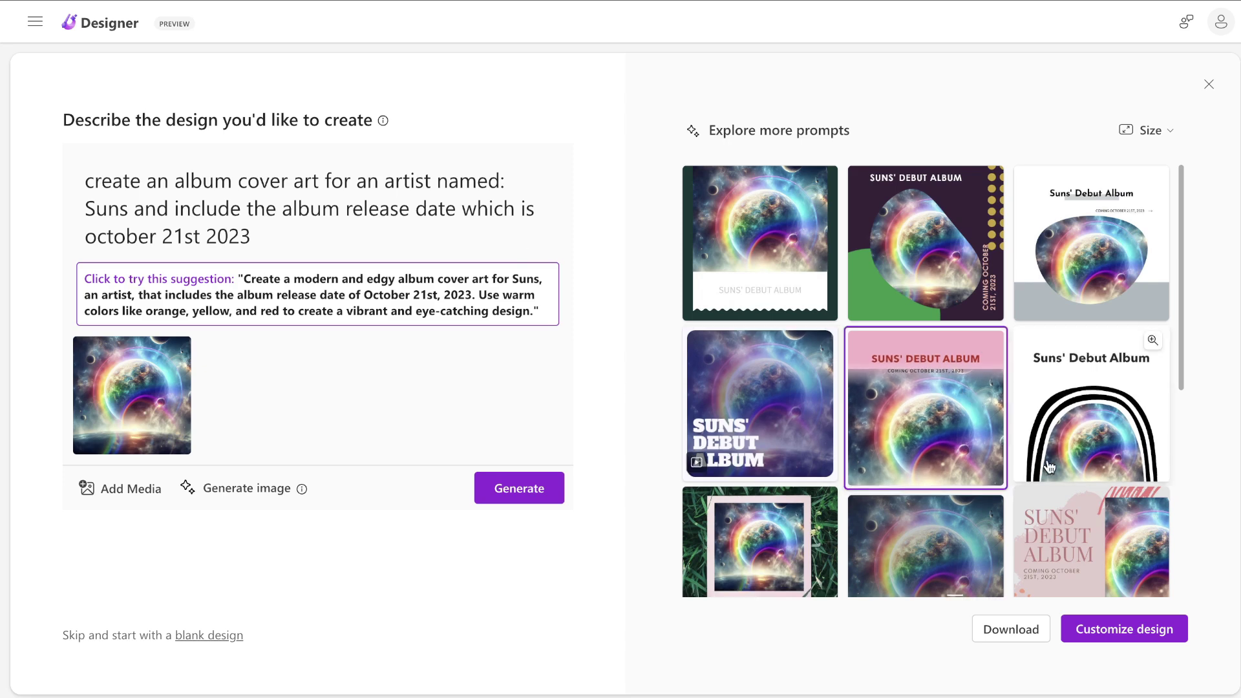
pyautogui.click(1125, 630)
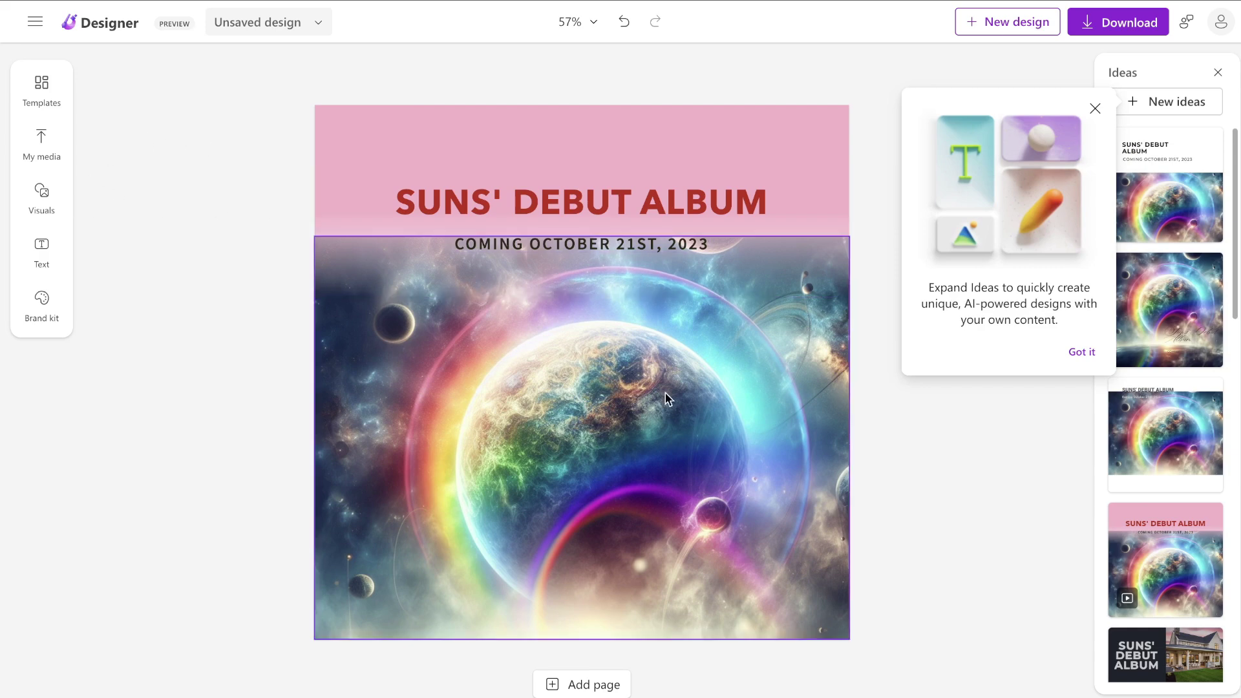
pyautogui.click(1096, 109)
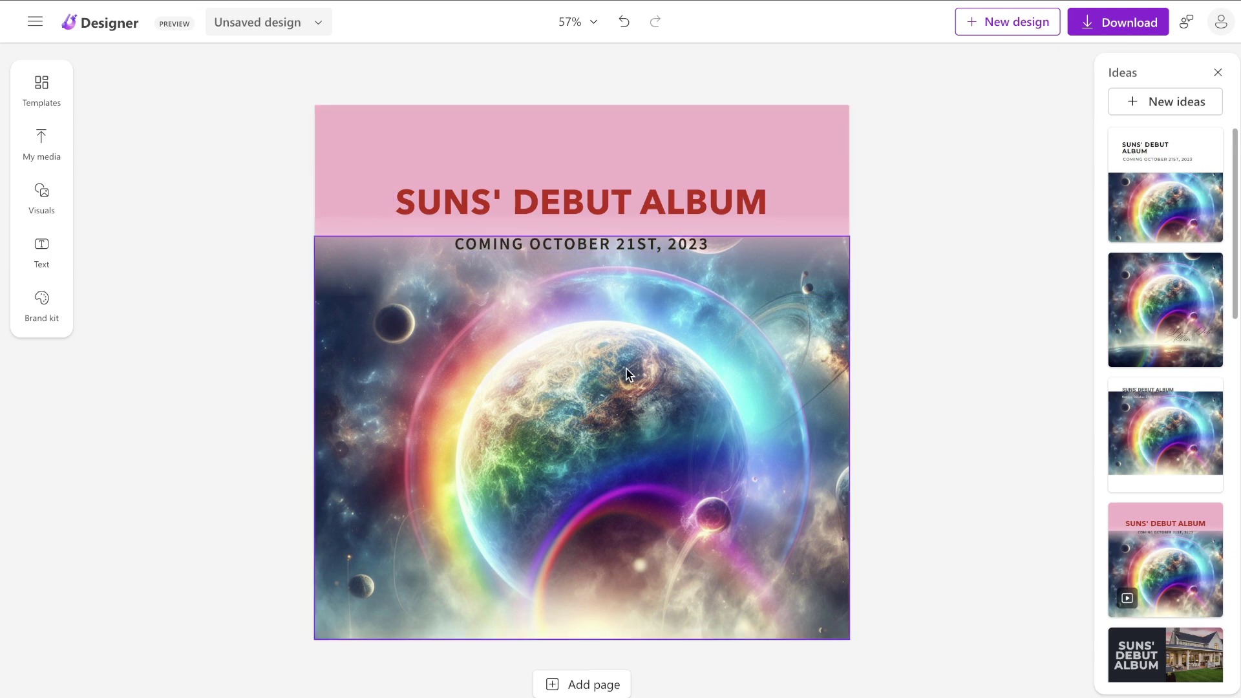
pyautogui.click(600, 339)
pyautogui.moveTo(600, 339)
pyautogui.mouseDown()
pyautogui.moveTo(600, 207)
pyautogui.moveTo(595, 336)
pyautogui.mouseUp()
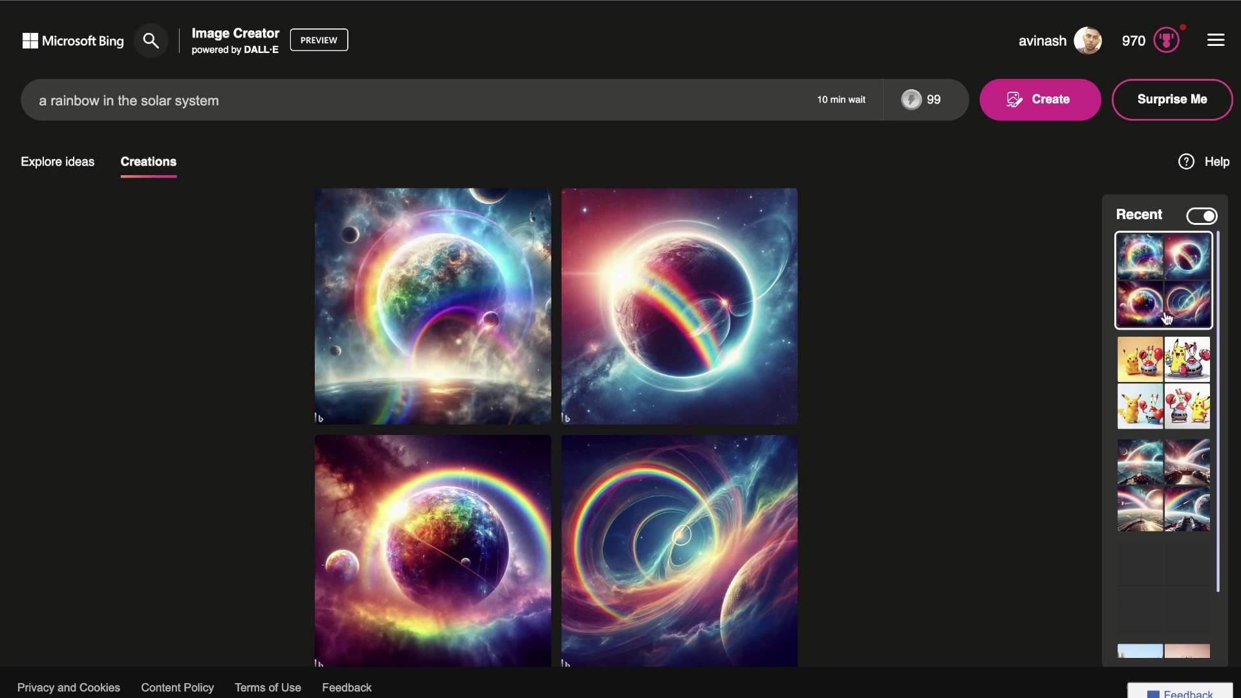
# - Browse the Recent creations past the Pikachu and rainbow-planet sets to the four spaceship-deck rainbow images
pyautogui.click(1156, 360)
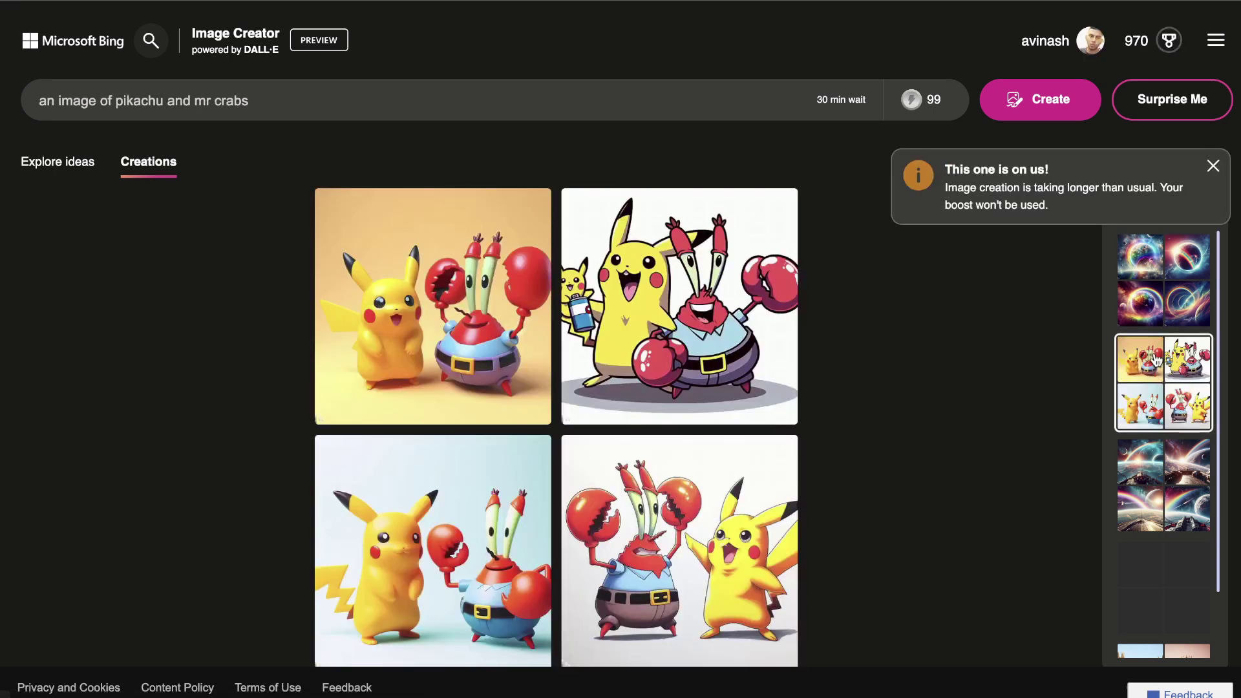
pyautogui.click(1213, 167)
pyautogui.click(1139, 477)
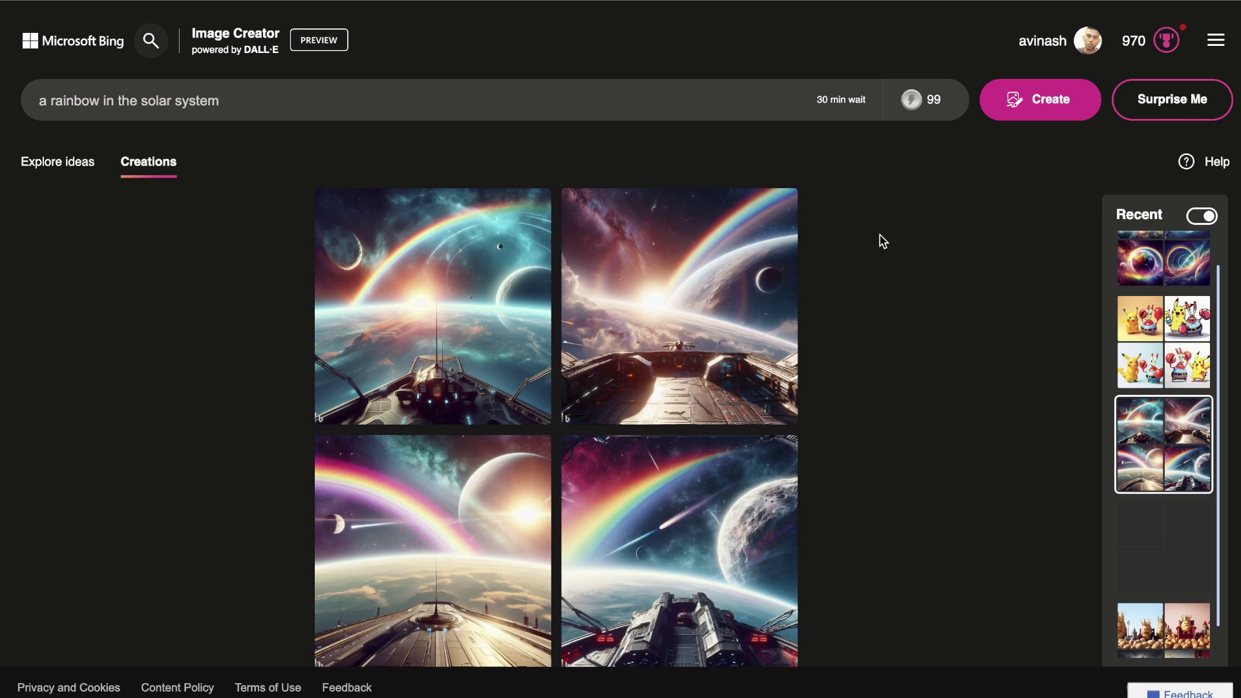
pyautogui.scroll(-1, 883, 242)
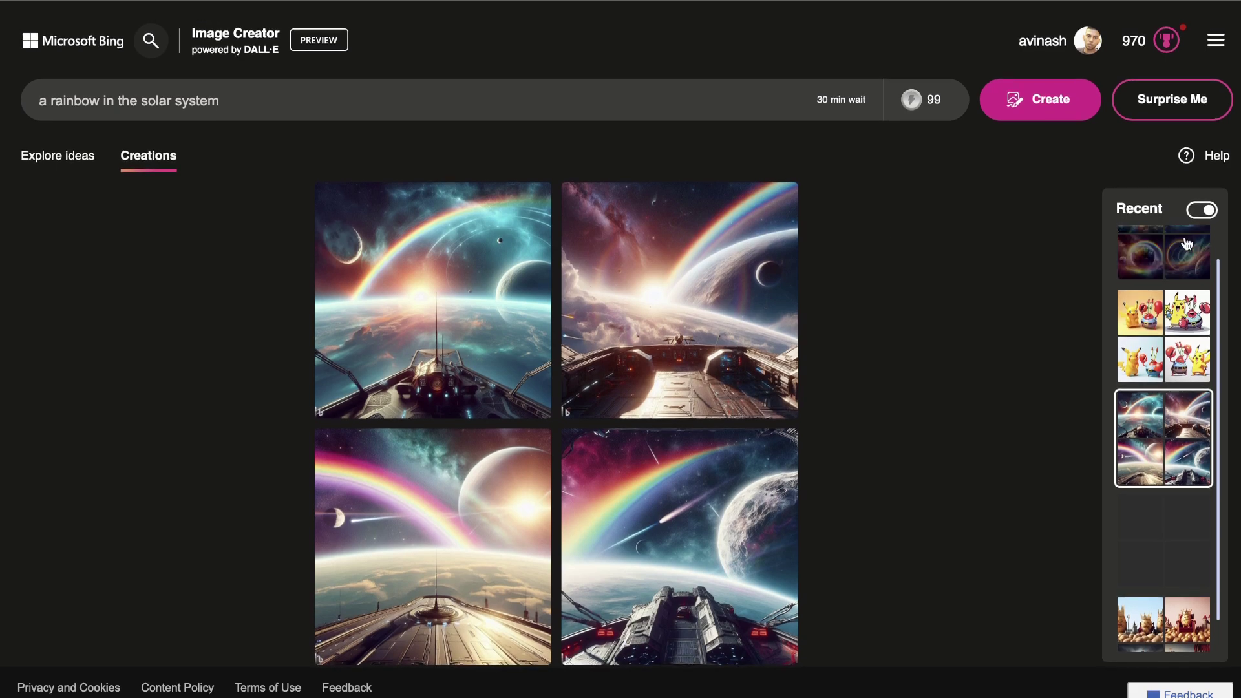
pyautogui.click(1178, 305)
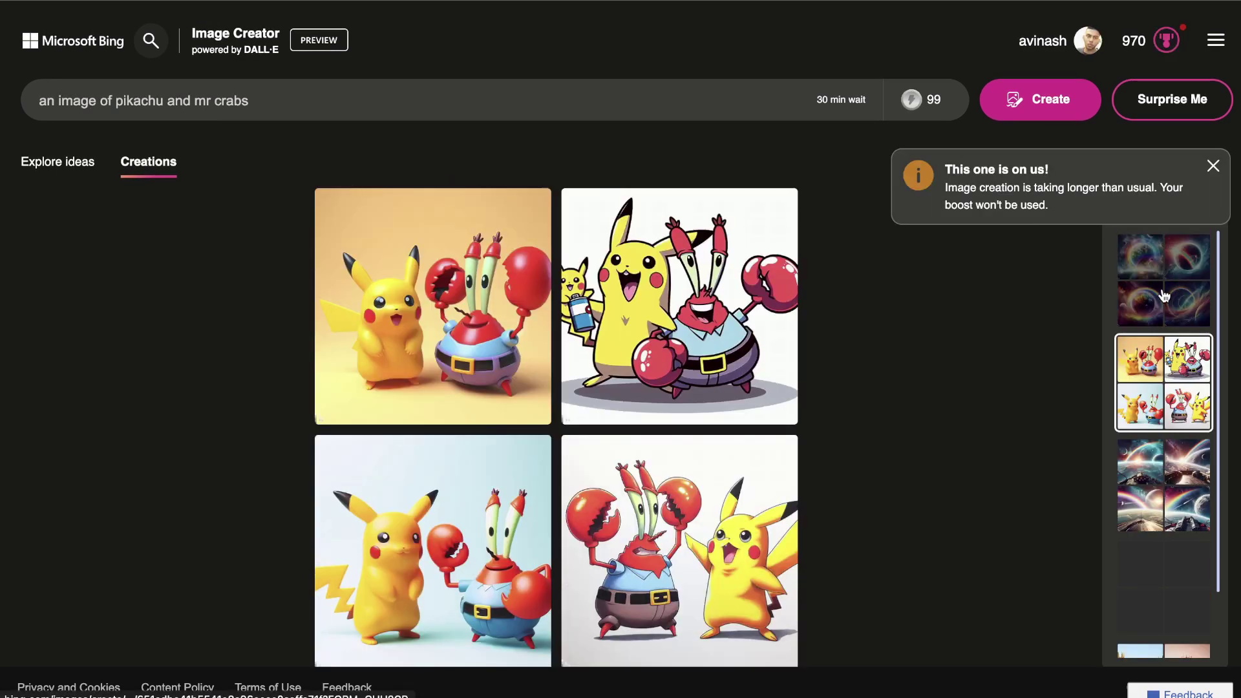
pyautogui.click(1164, 295)
pyautogui.click(1158, 486)
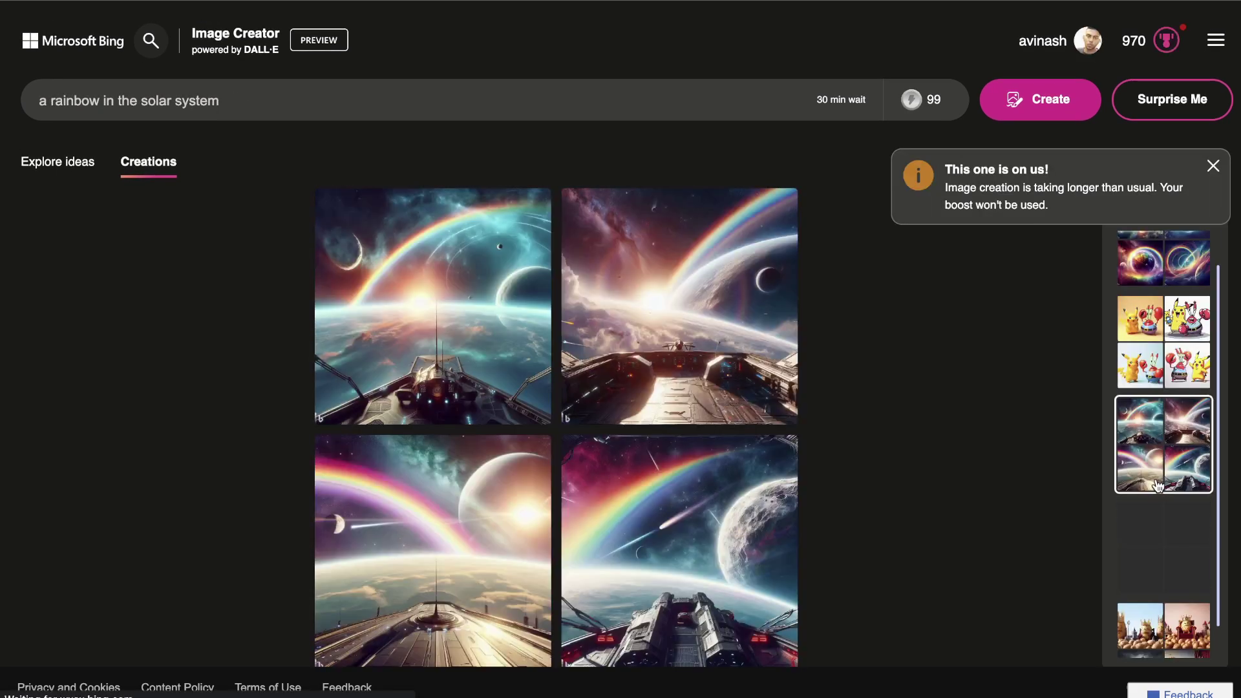